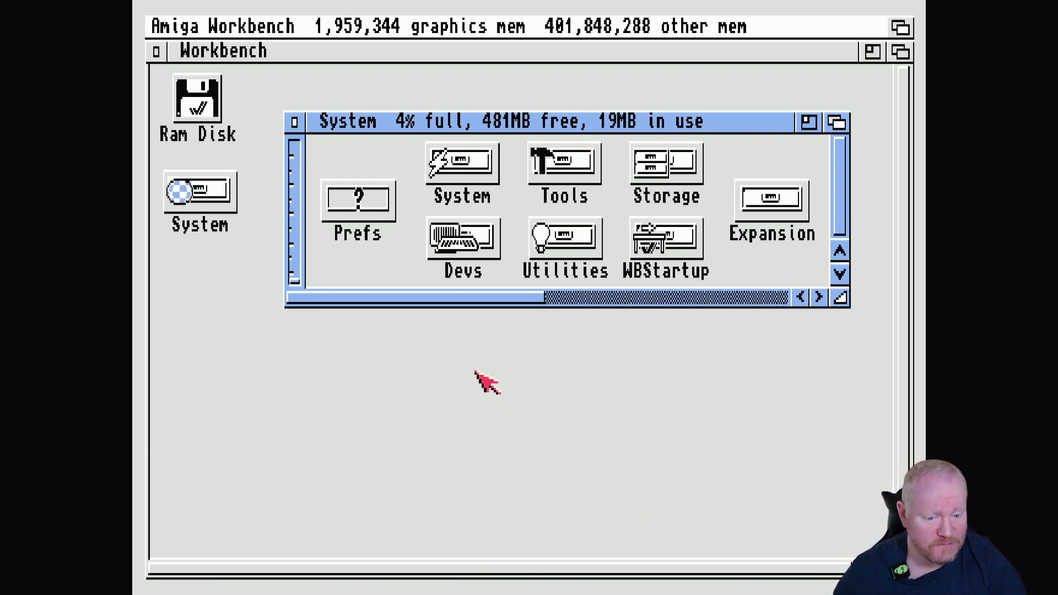
Step: Scroll the System window to the NCOMM drawer, open it and launch NComm 3.06
left_click_drag(542, 298, 814, 300)
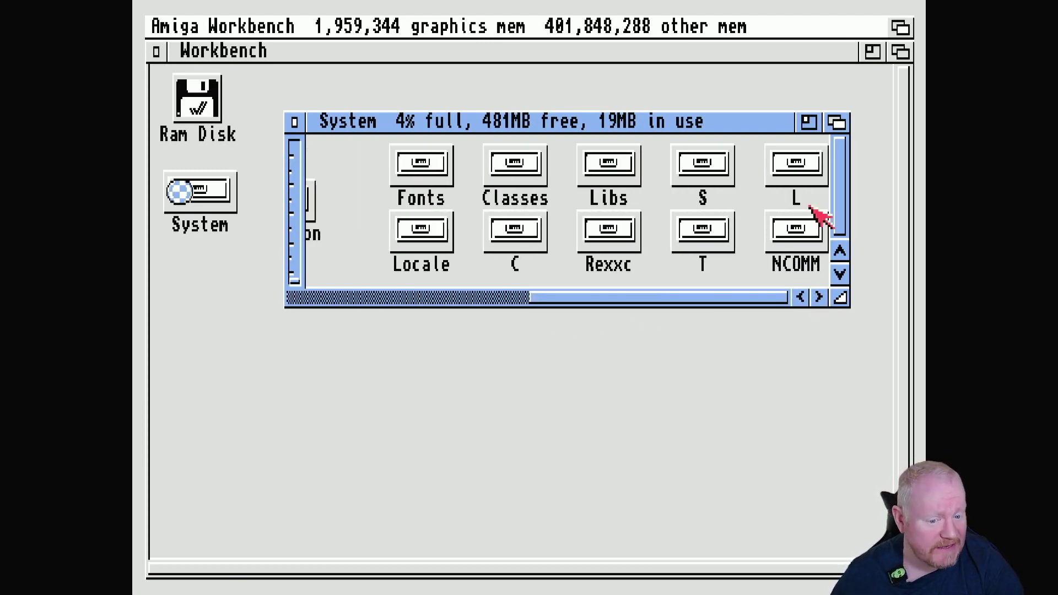
double_click(818, 238)
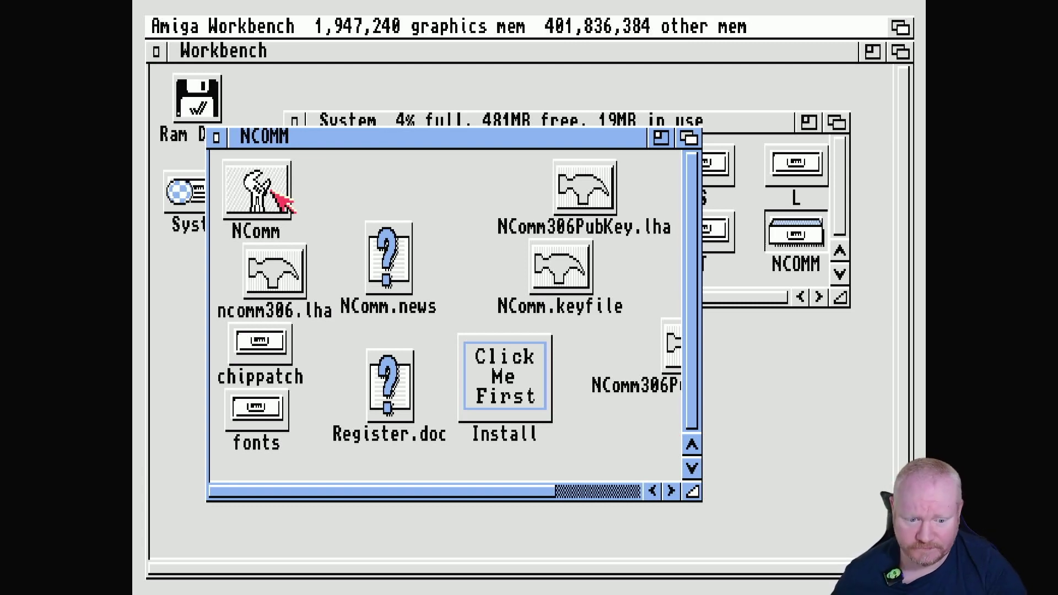
double_click(272, 192)
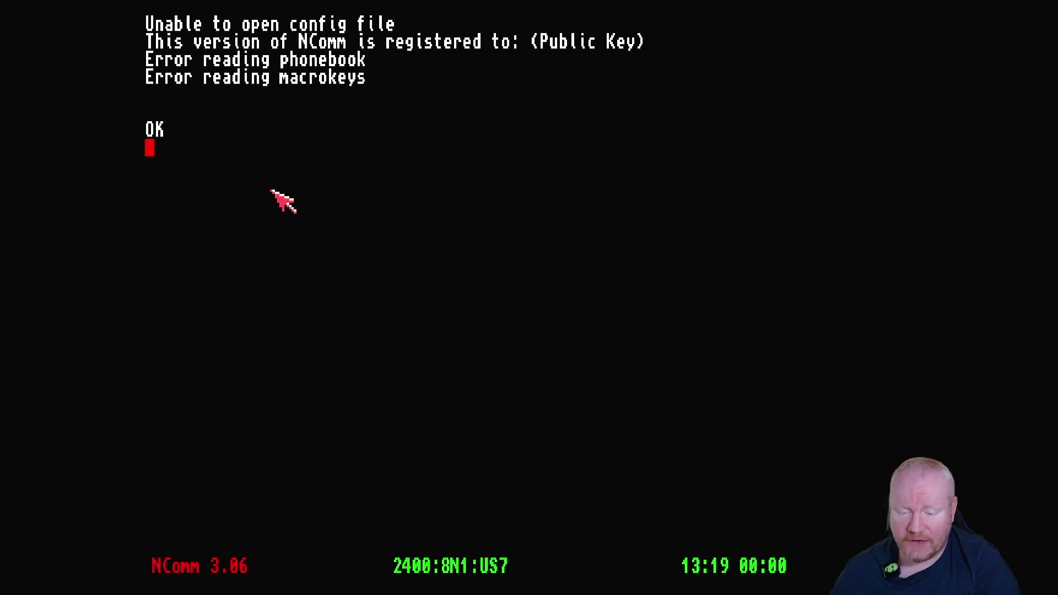
Step: In the MiSTer OSD System > UART mode, keep connection Modem at 2400 baud, then close the menu
key("F12")
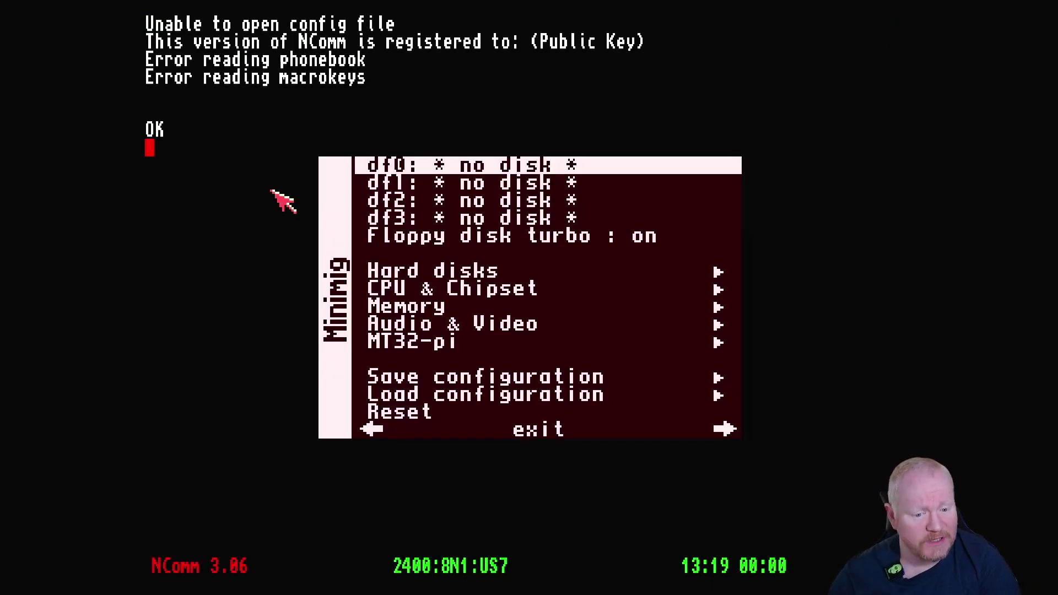
key("Right")
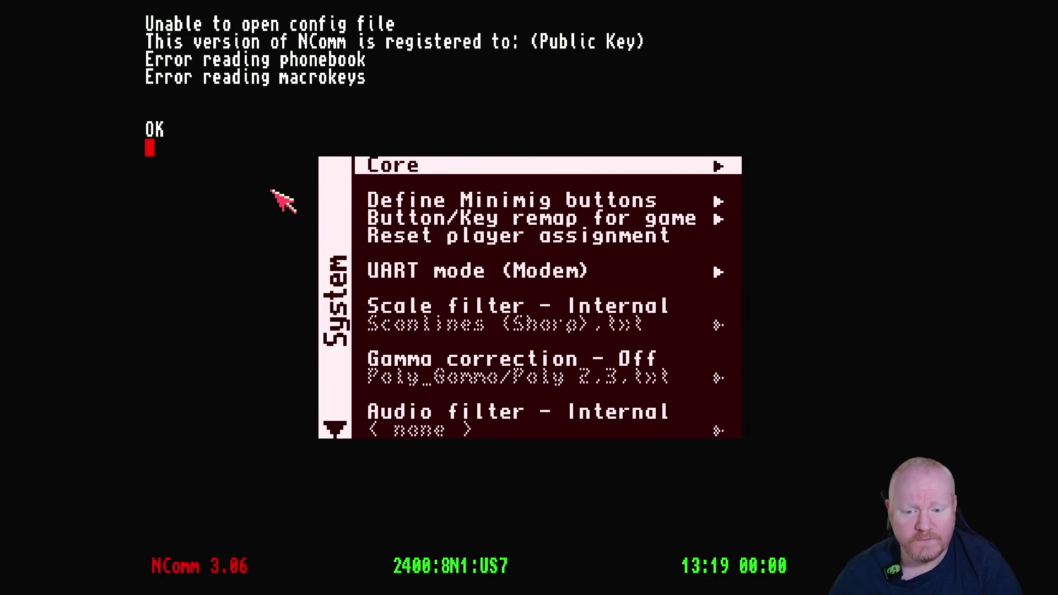
key("Down")
key("Down")
key("Down")
key("Down")
key("Return")
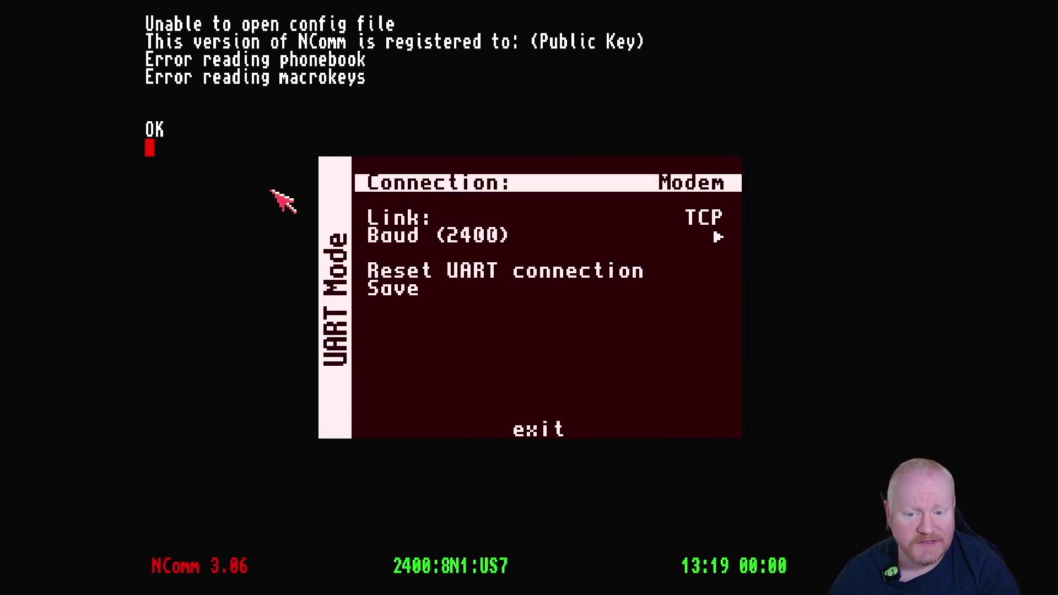
key("Return")
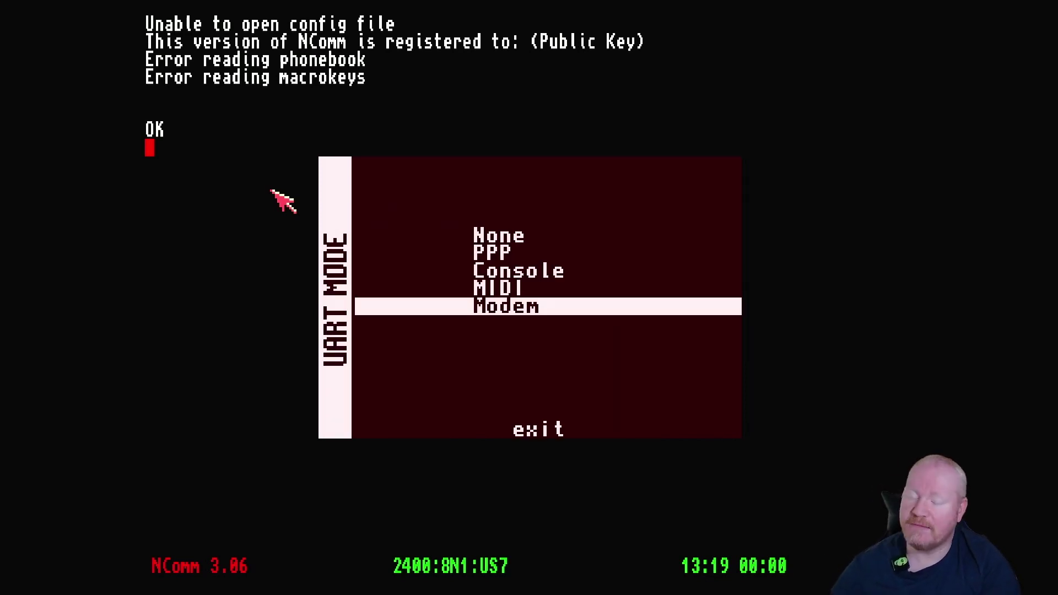
key("Up")
key("Up")
key("Up")
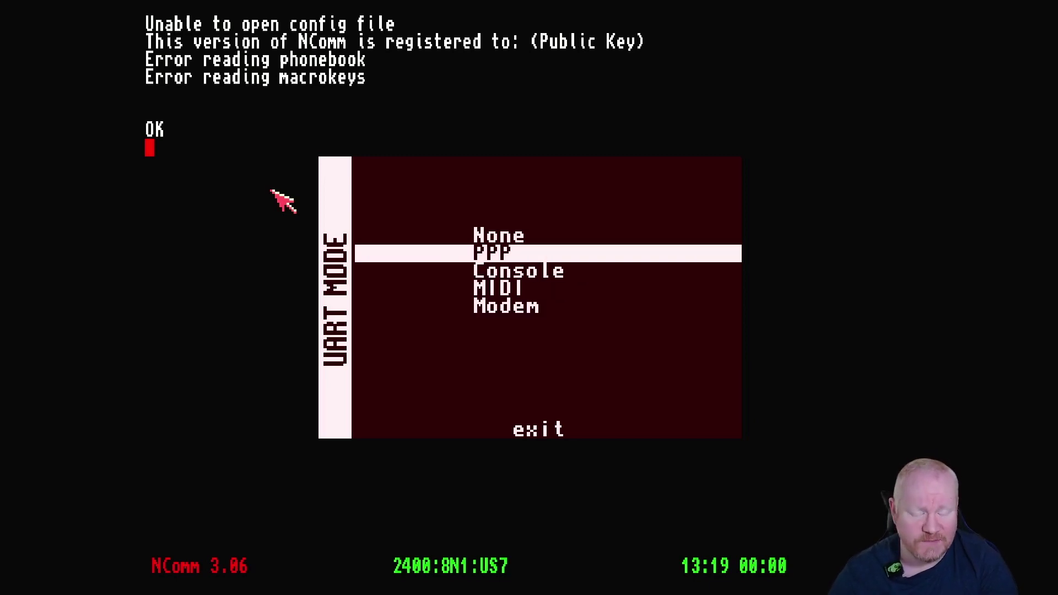
key("Down")
key("Down")
key("Down")
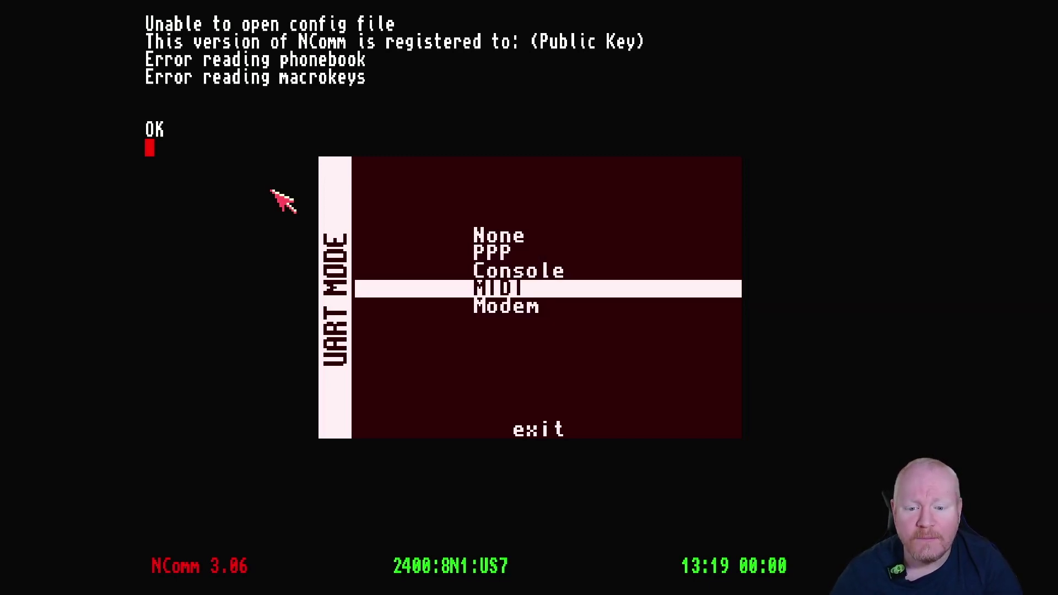
key("Return")
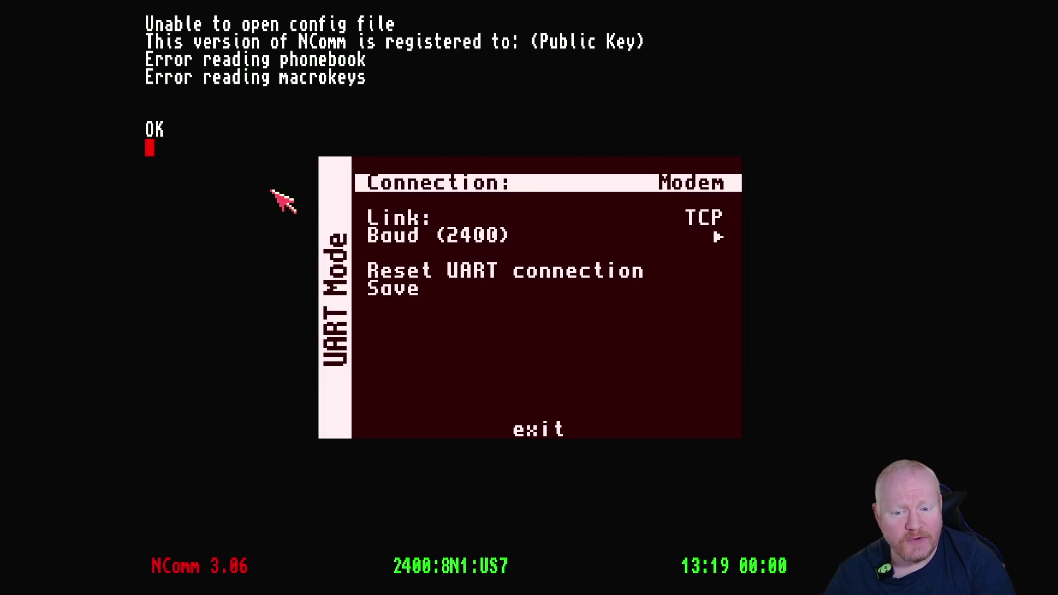
key("Down")
key("Down")
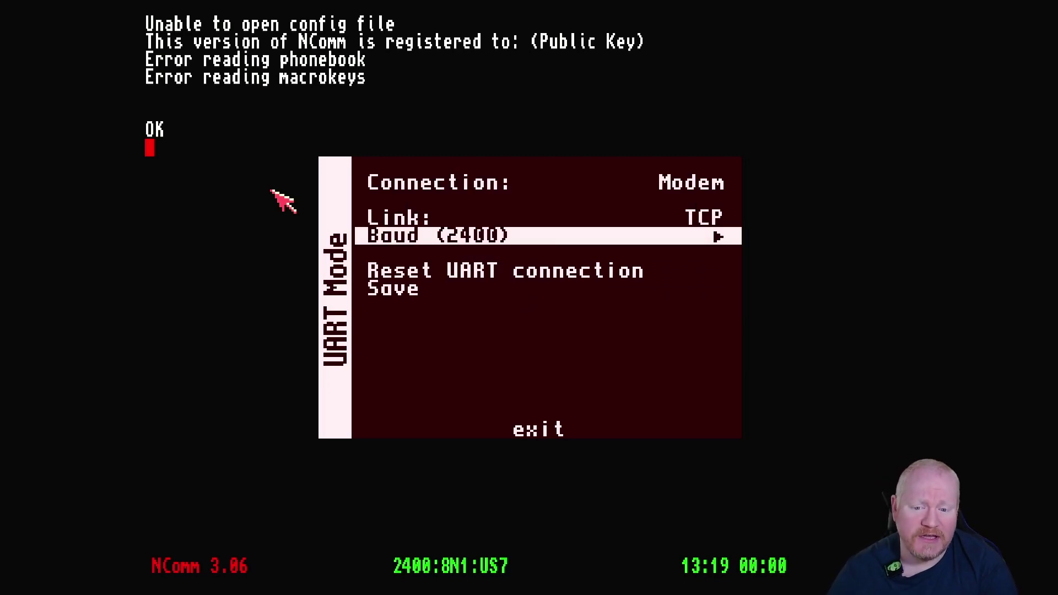
key("Return")
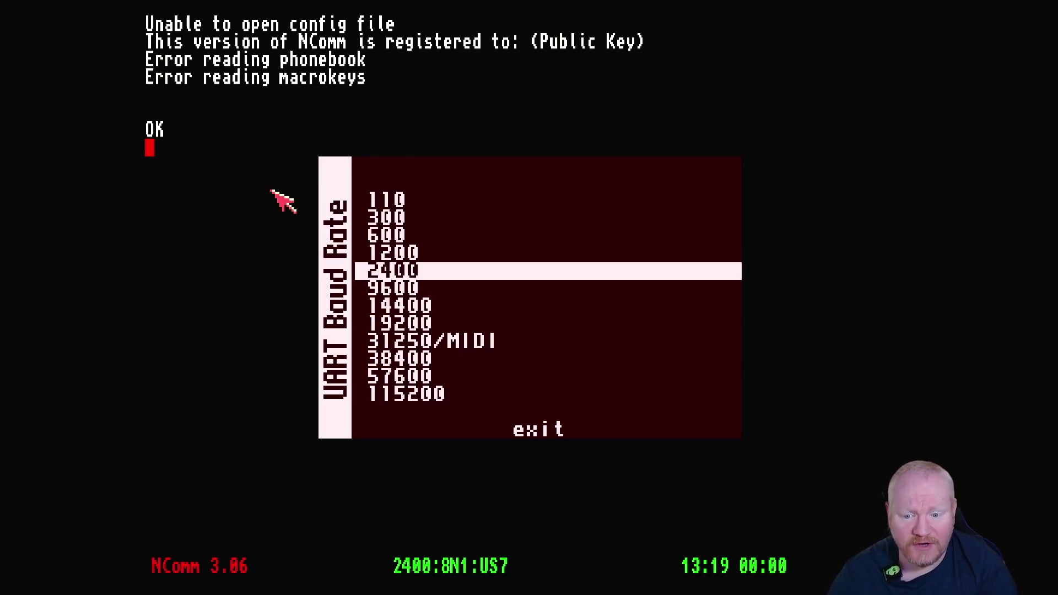
key("Return")
key("Down")
key("Down")
key("Up")
key("Return")
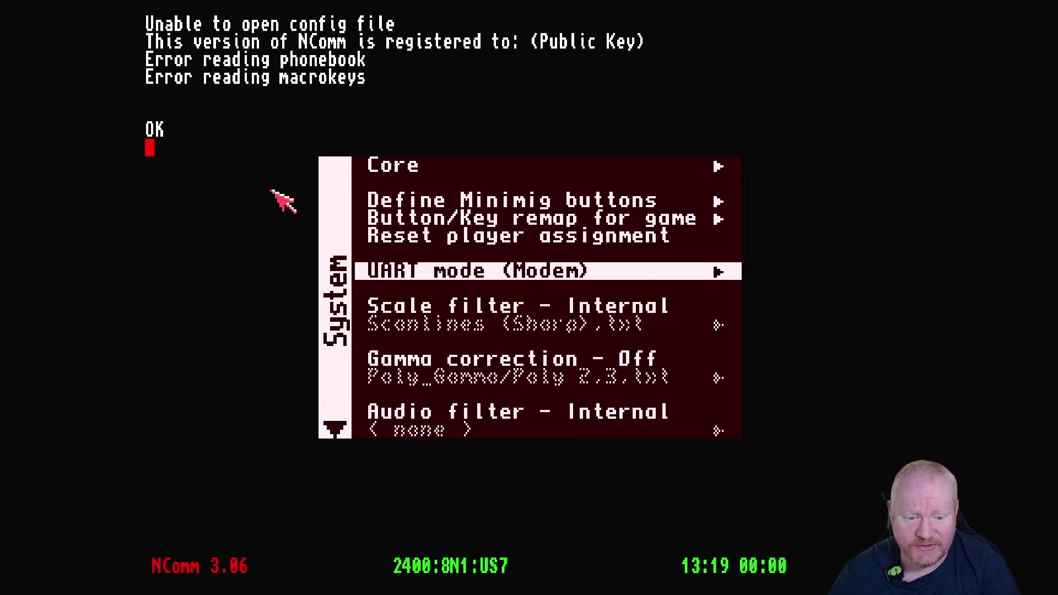
key("F12")
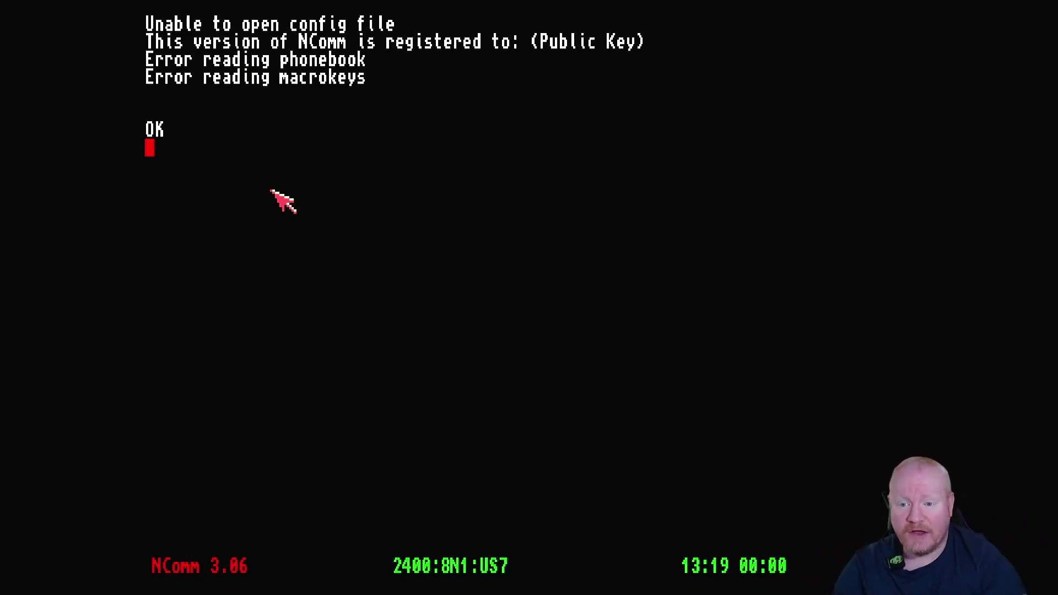
Step: Change NComm's character set from US7 to IBM under Emulation > Character Set
right_click(221, 20)
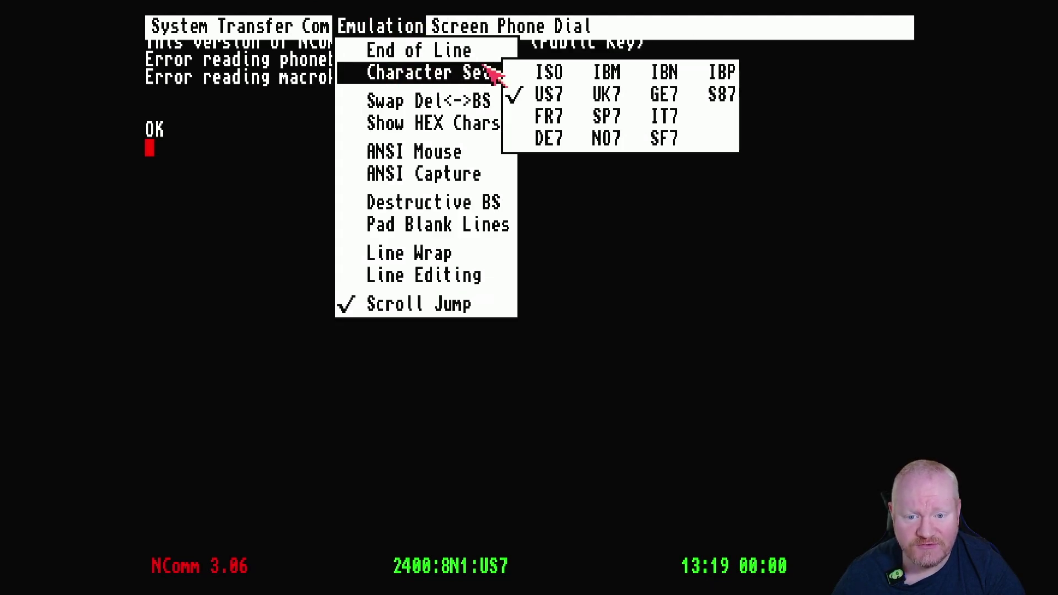
right_click(588, 70)
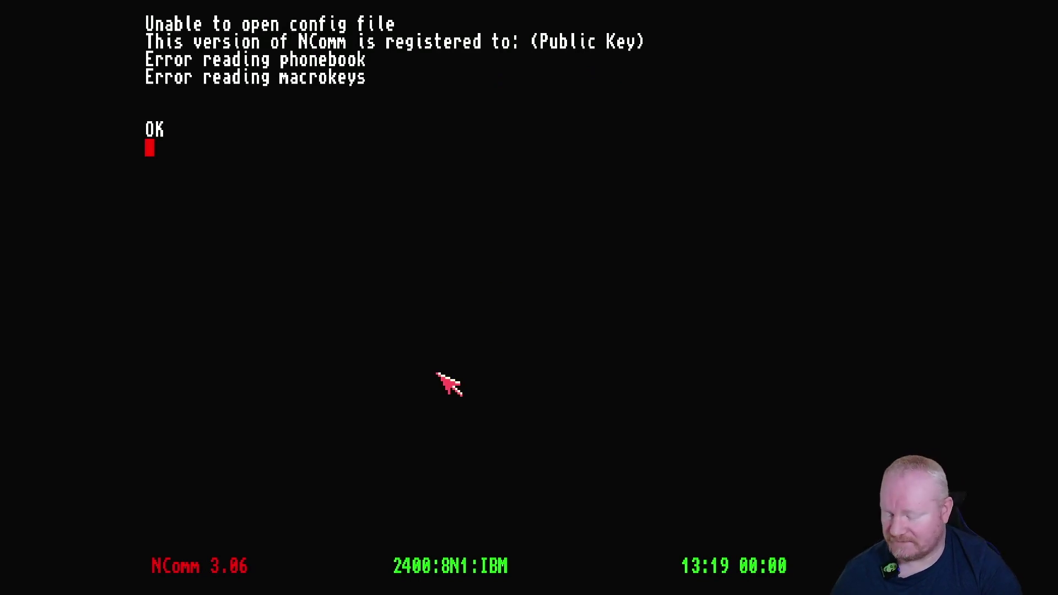
Step: Check the modem with AT, then dial BLACKFLAG.ACID.ORG using ATDT
type("AT")
key("Return")
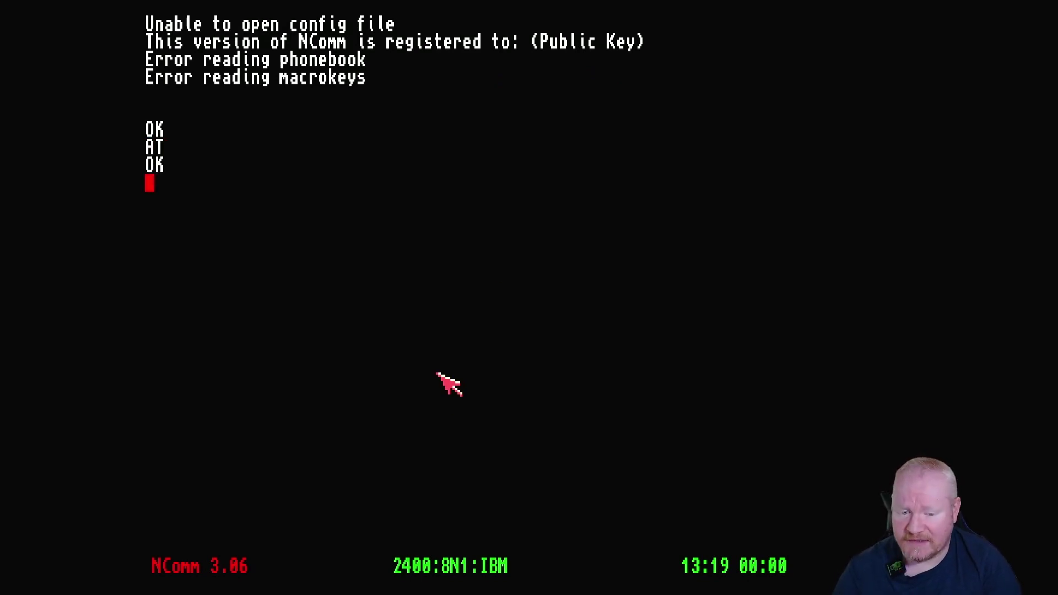
type("ATF")
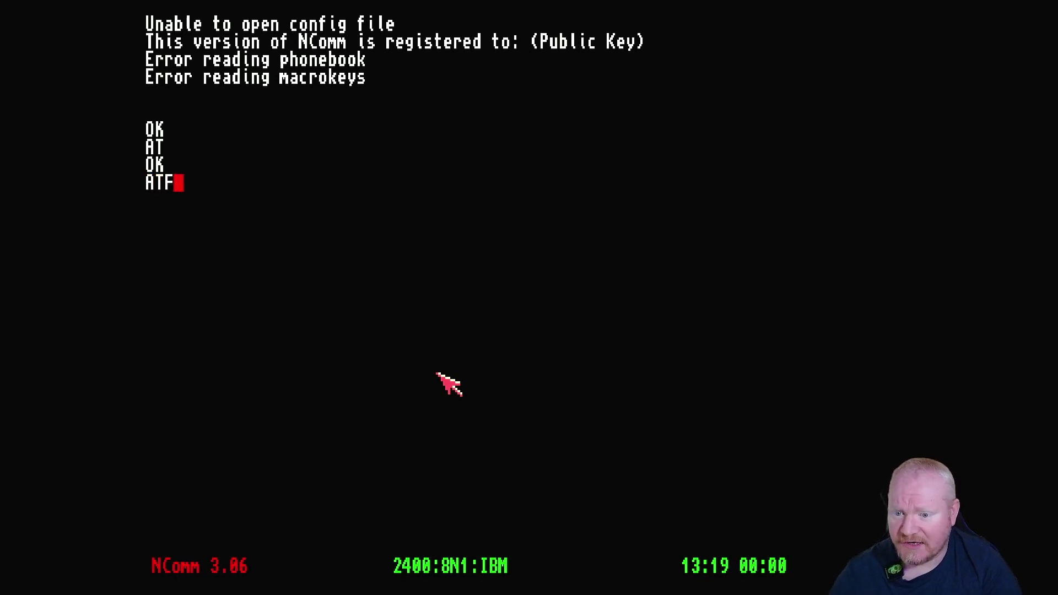
key("BackSpace")
type("DT")
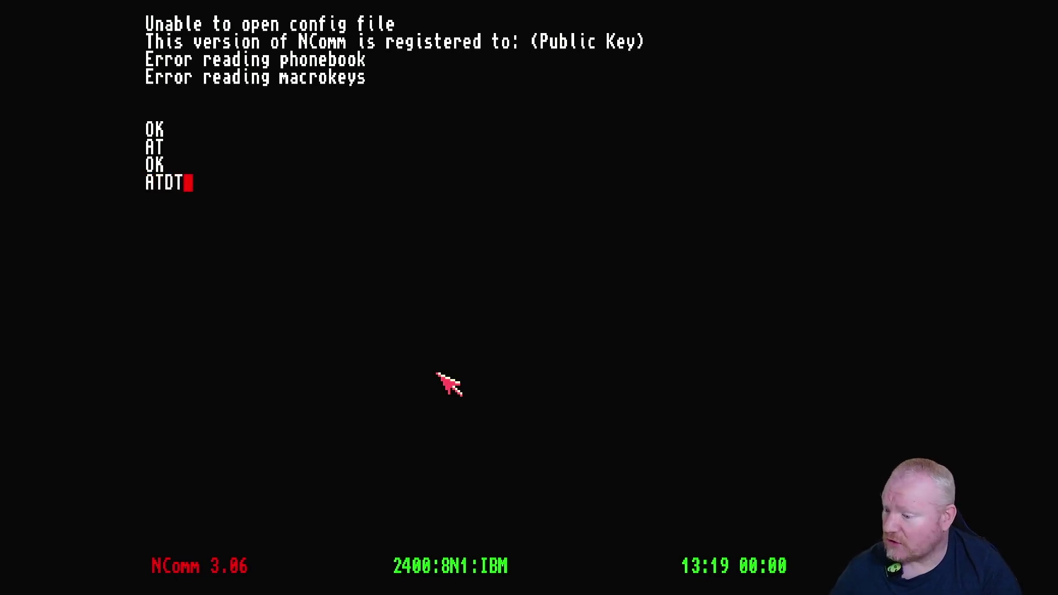
type("BL")
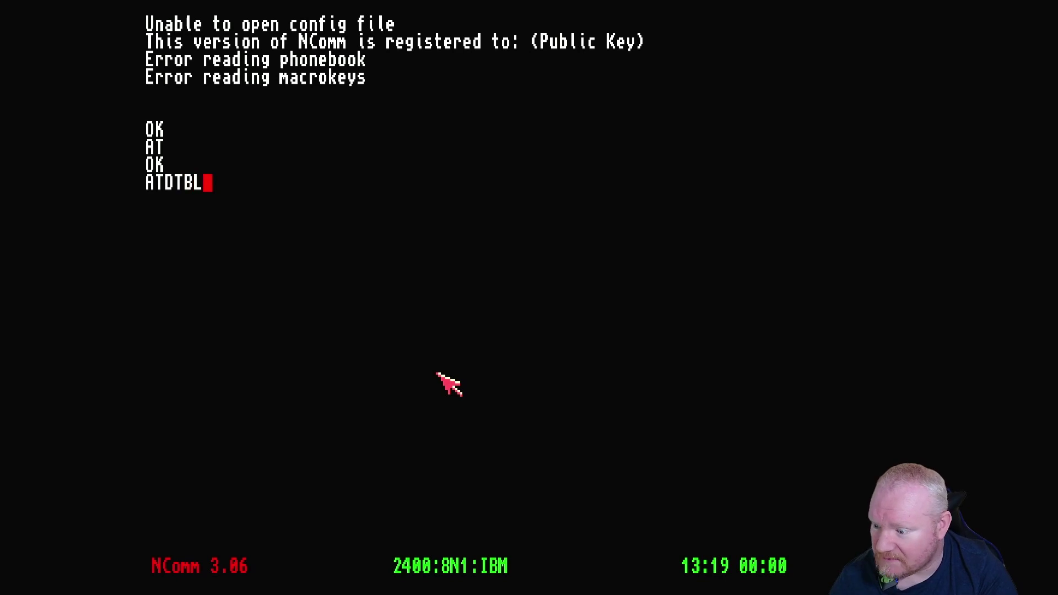
type("CFLF")
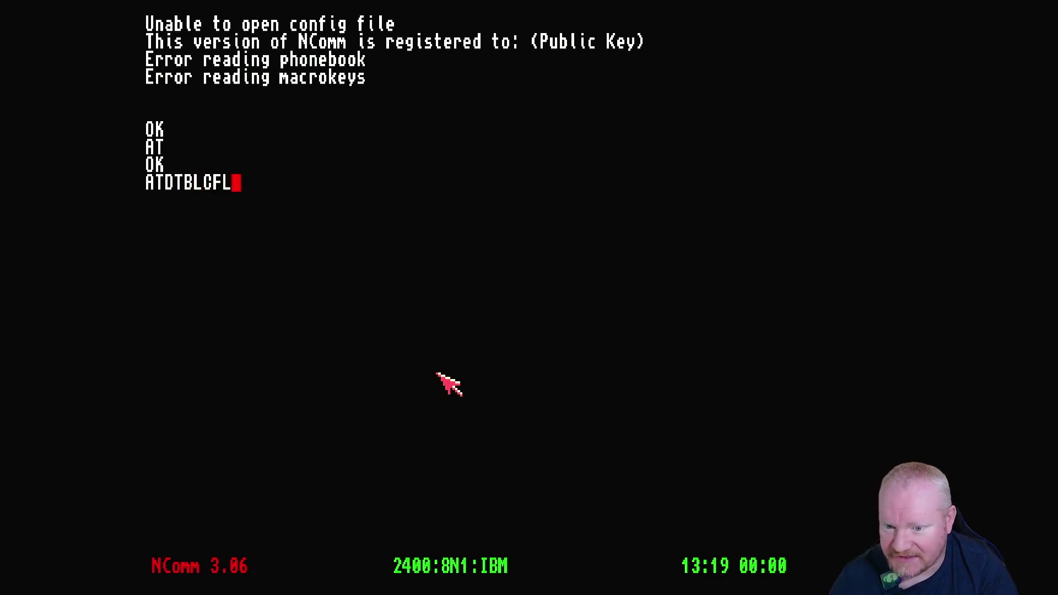
key("Left")
key("Left")
key("Left")
key("Left")
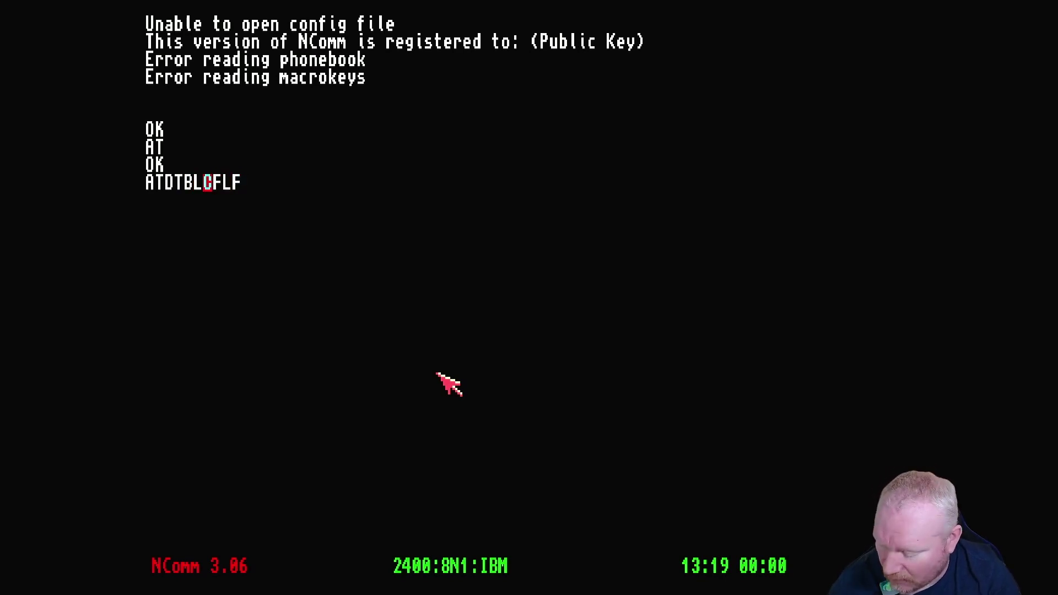
type("ACK")
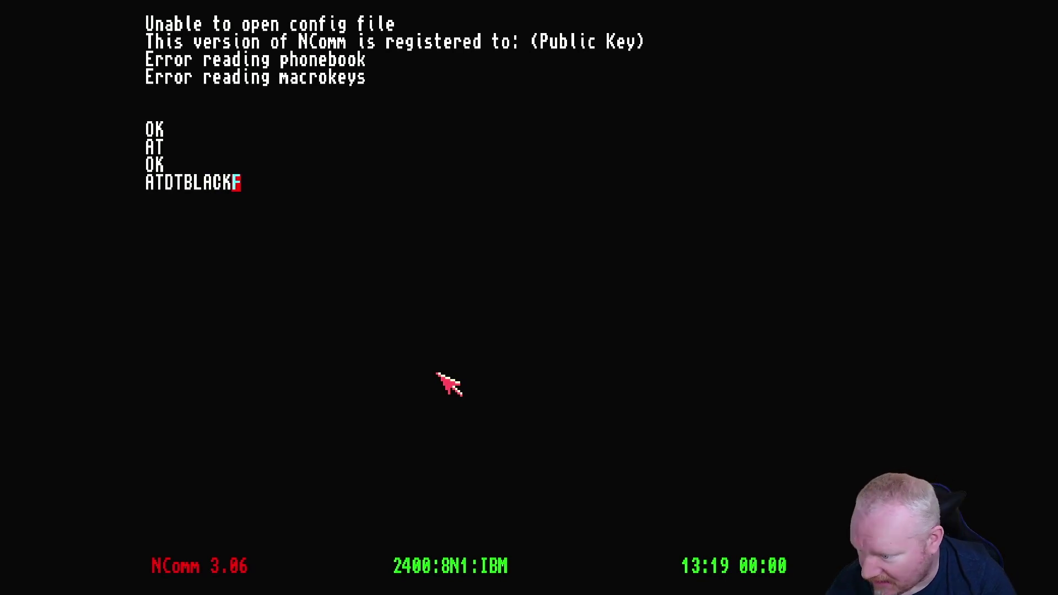
type("FLA")
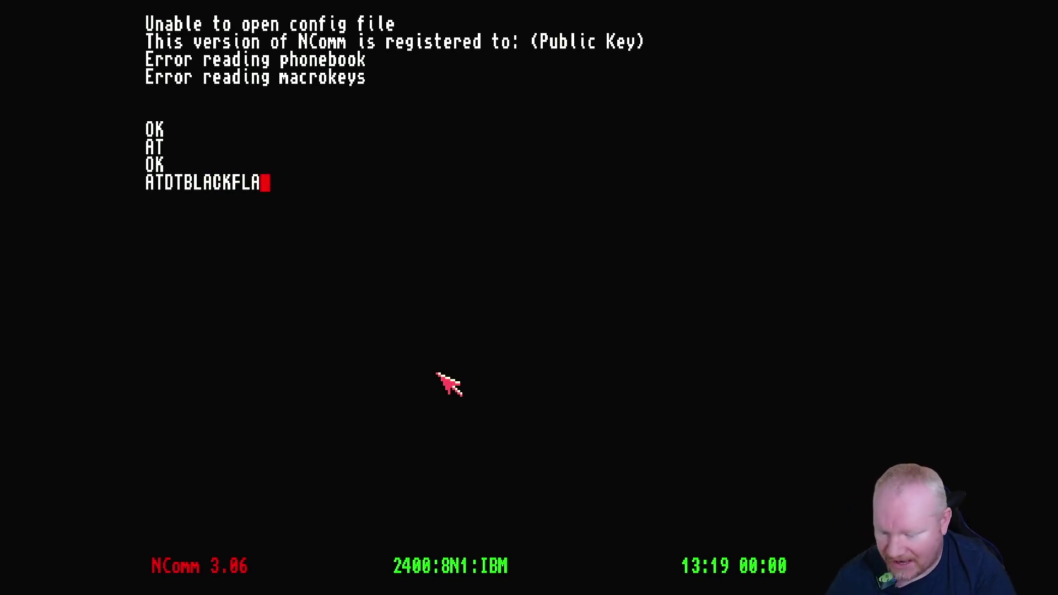
type("G.ACID.ORG")
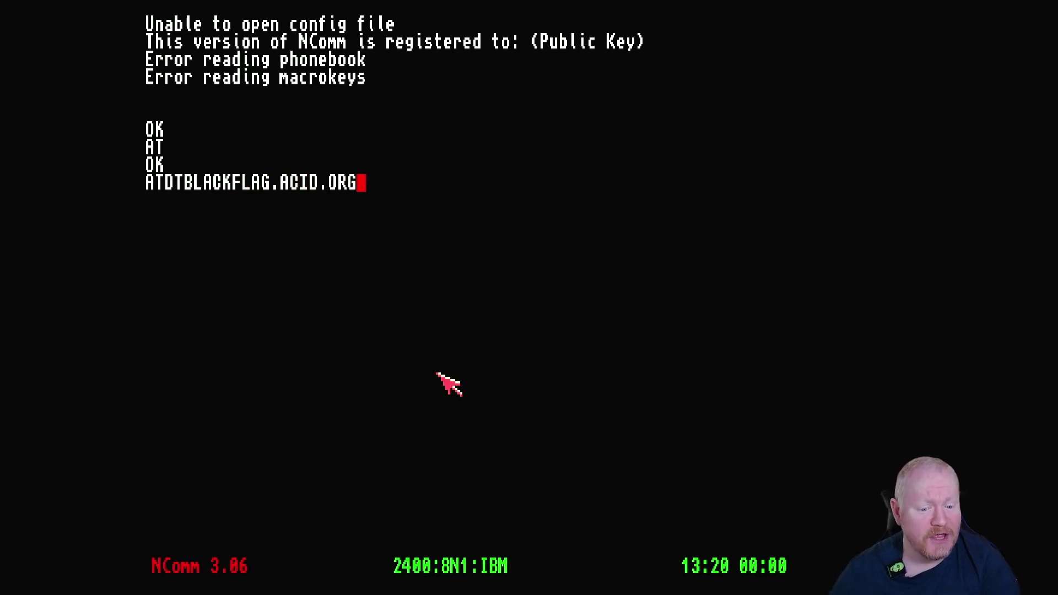
key("Return")
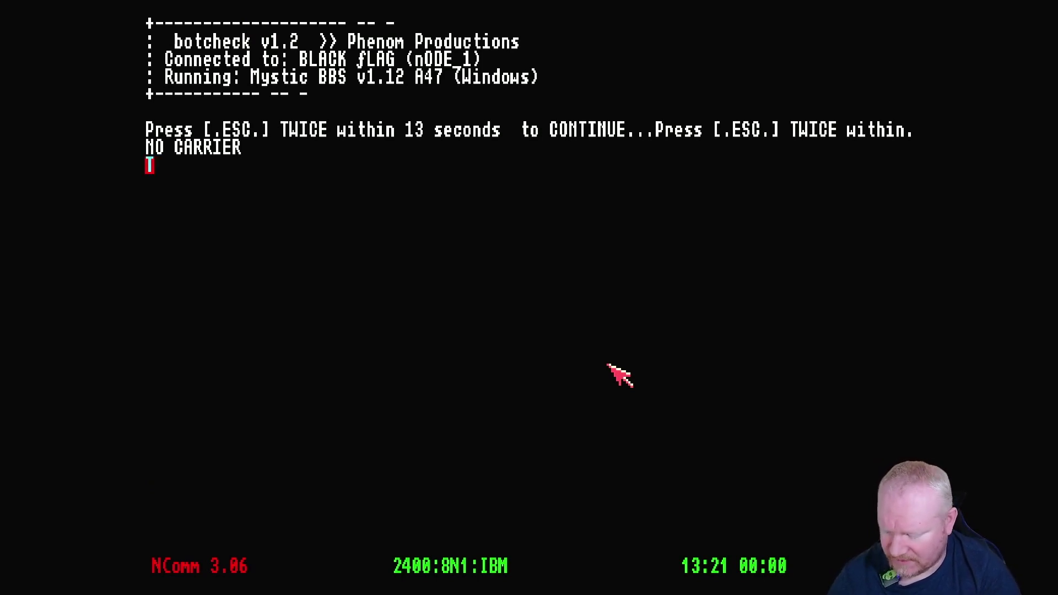
Step: Send AT, then dial ATDTFRONTIERBBS.NET:8888 to reach the Amiga Frontier BBS Matrix menu
key("Return")
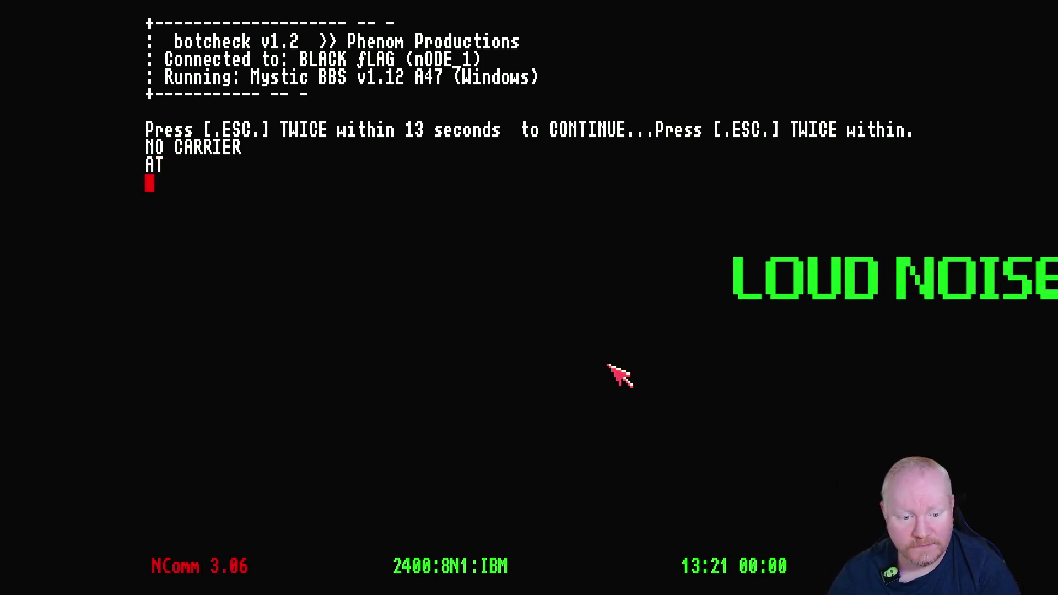
type("AT")
key("Return")
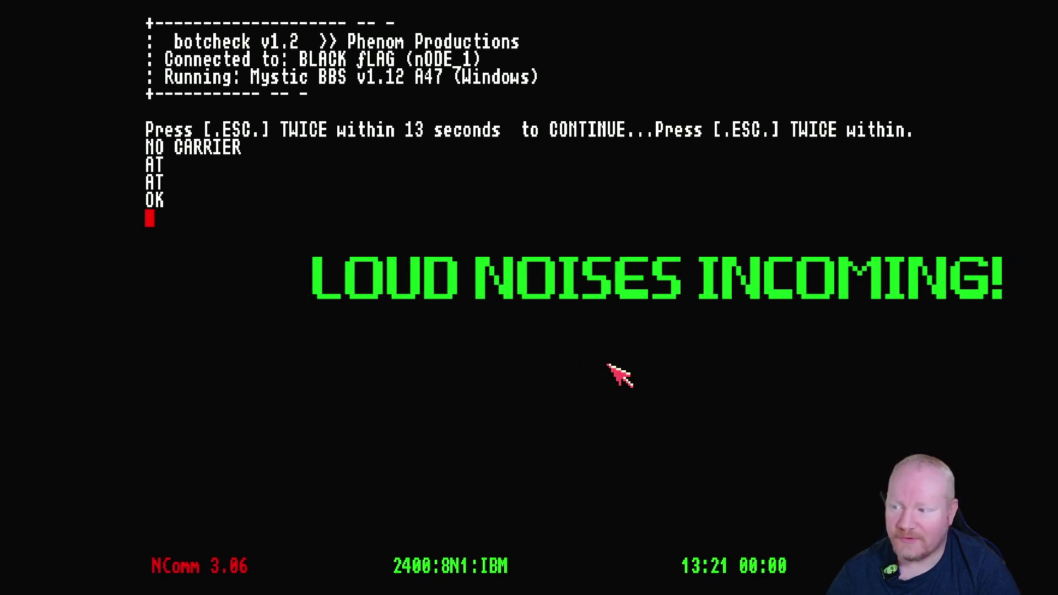
type("A")
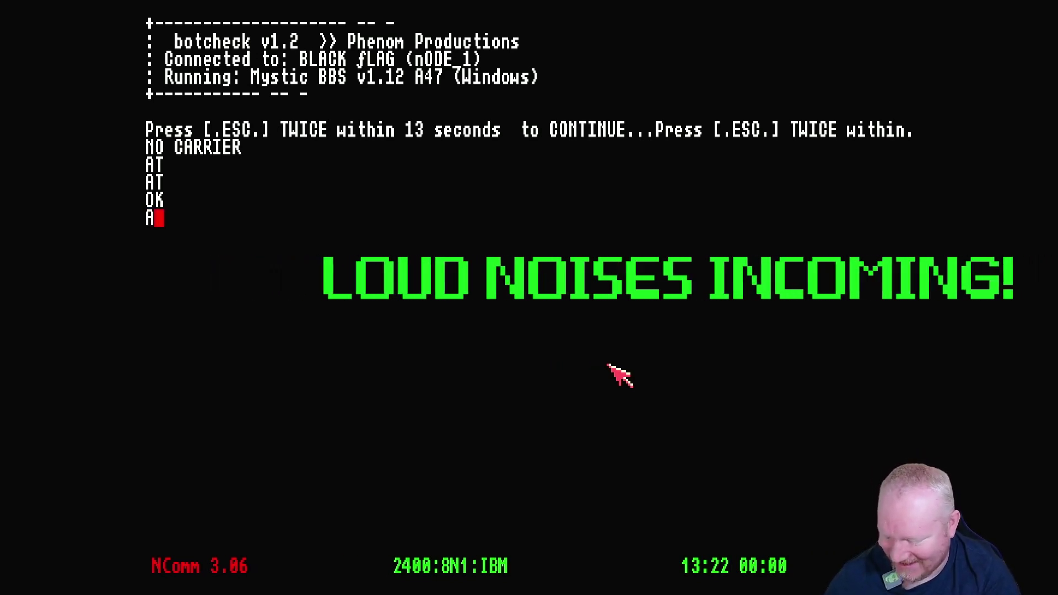
type("TDTF")
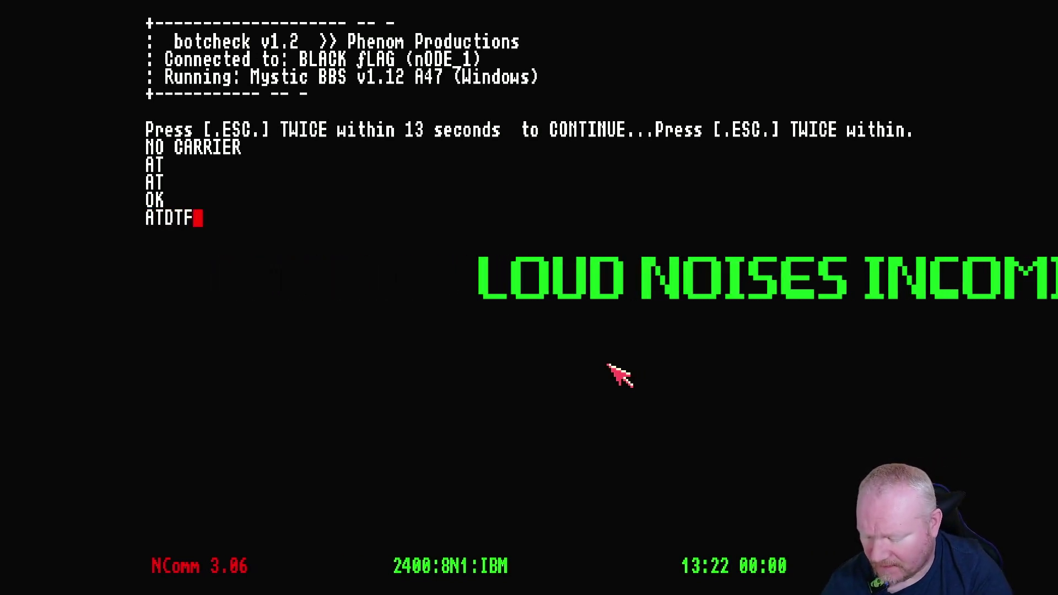
type("RONTIERBBS")
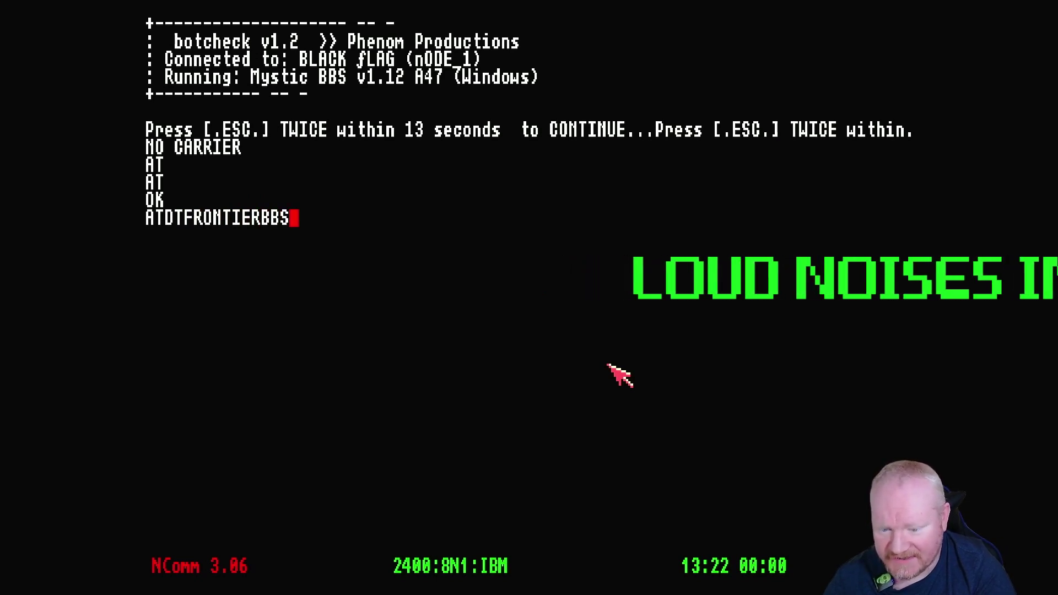
type(".NET")
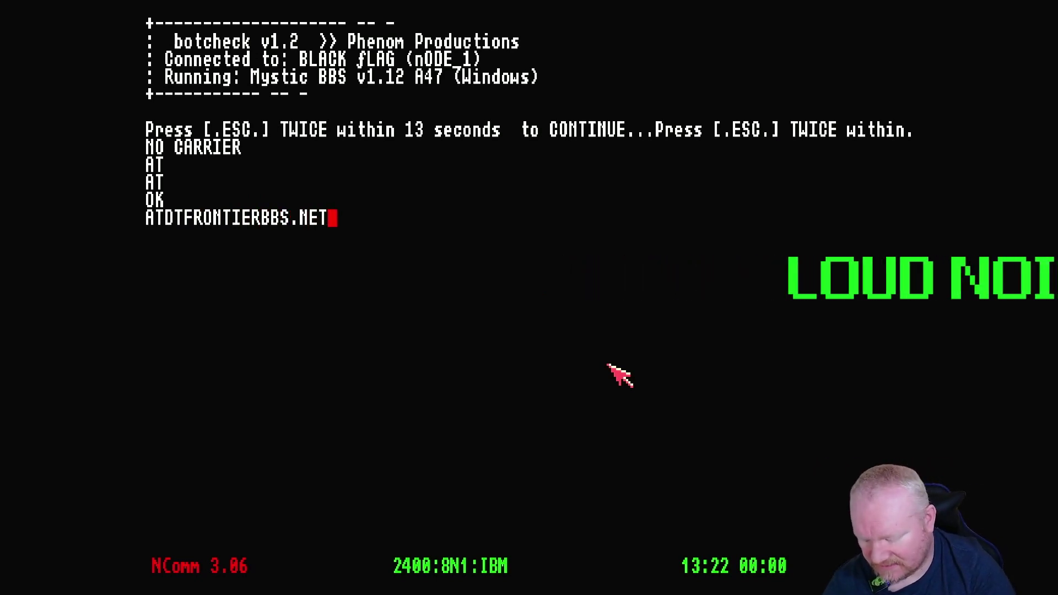
type(":8888")
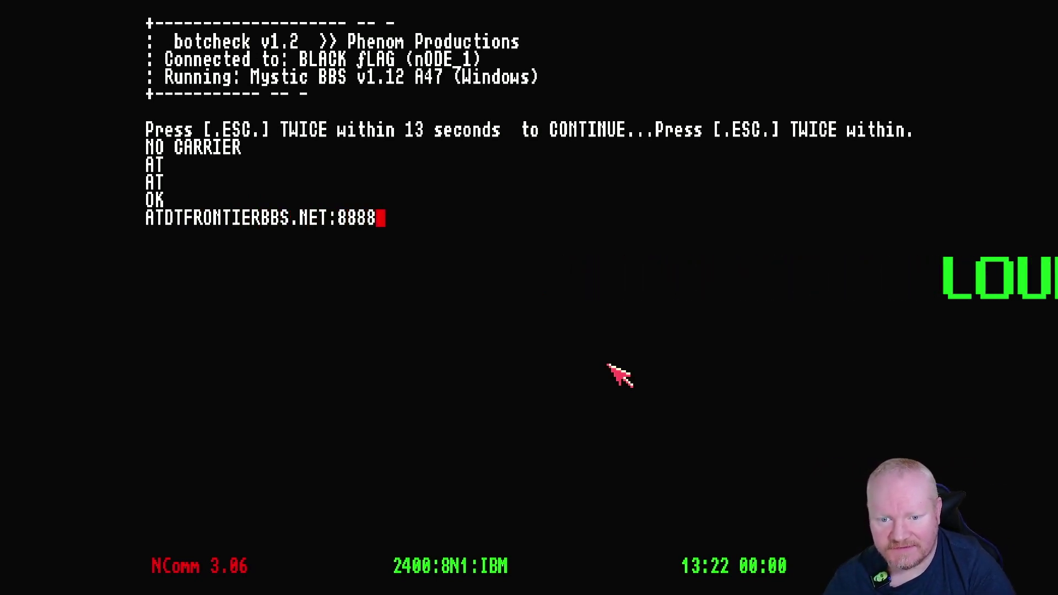
key("Return")
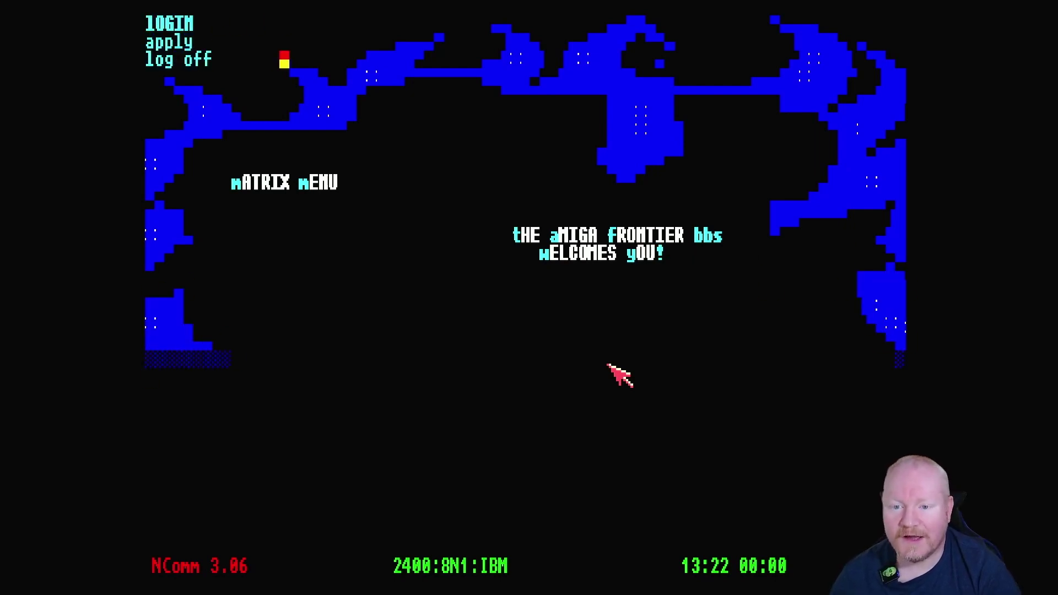
key("Down")
key("Down")
Step: Select LOGIN on the Frontier BBS Matrix menu
key("Up")
key("Up")
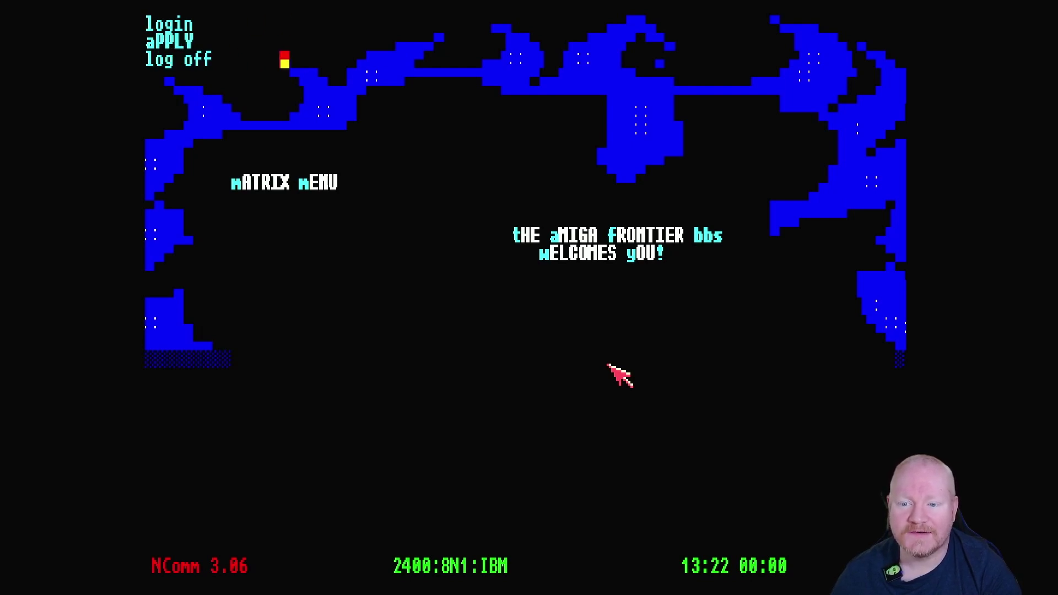
key("Return")
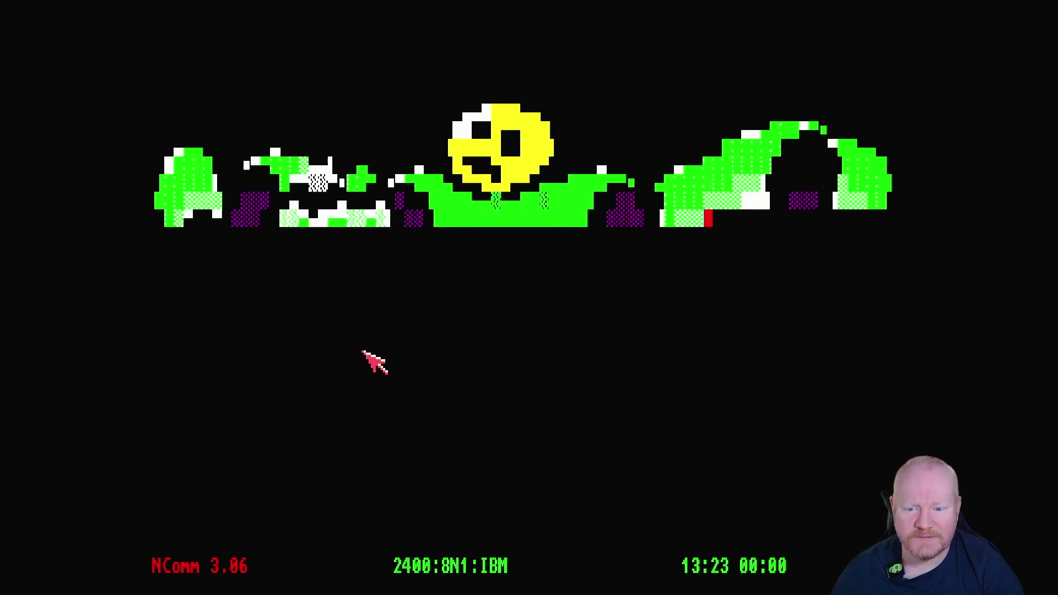
right_click(326, 142)
mouse_move(448, 27)
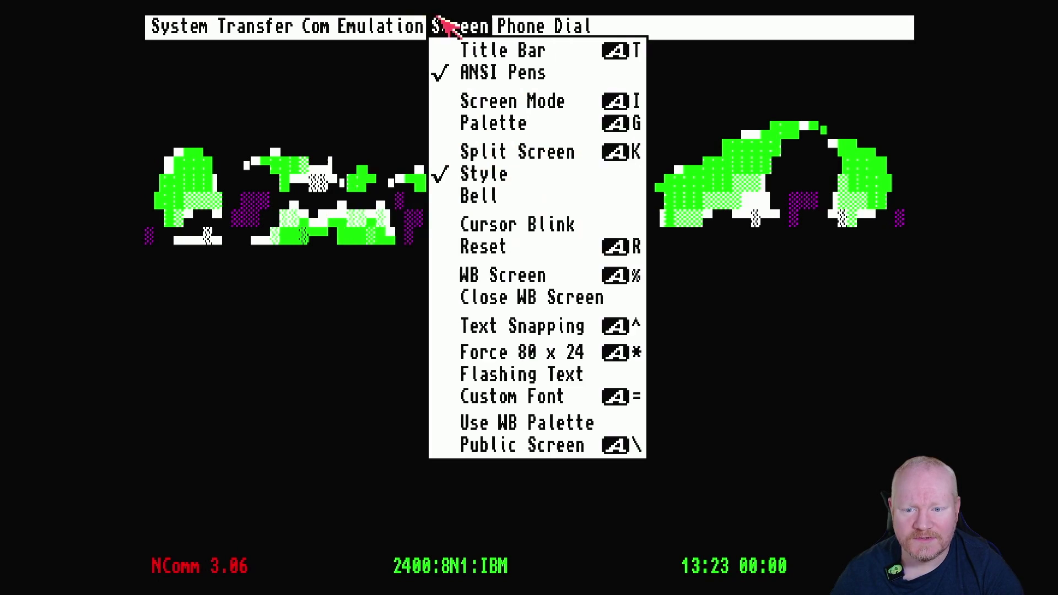
mouse_move(420, 77)
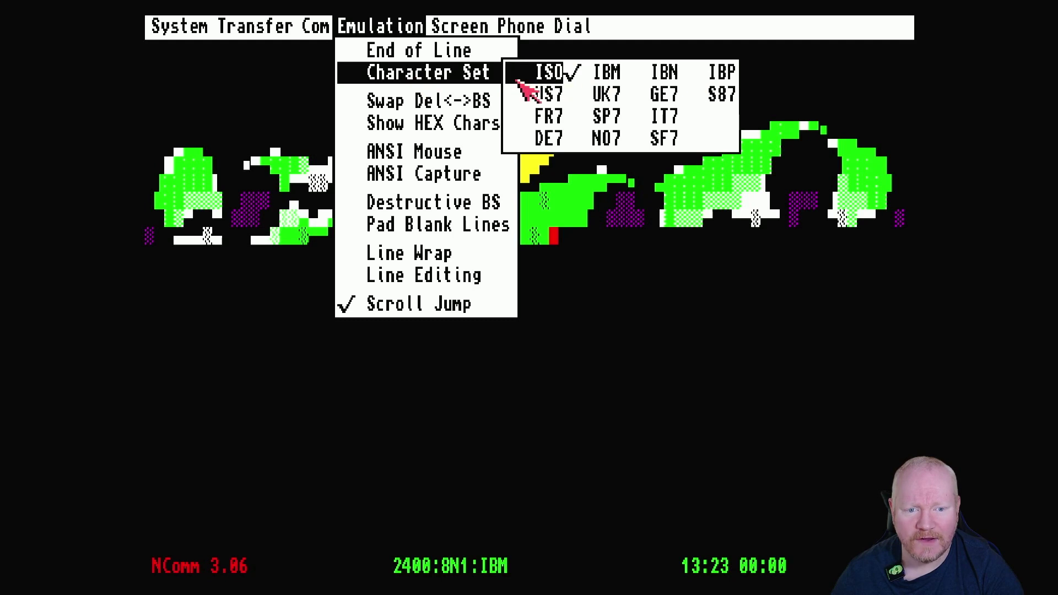
left_click(549, 95)
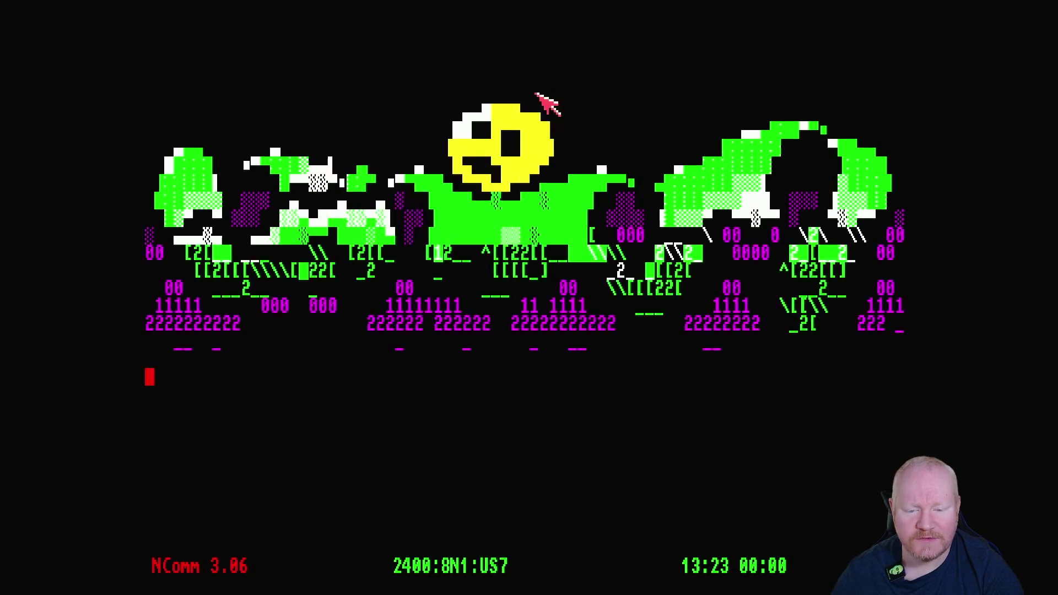
right_click(526, 56)
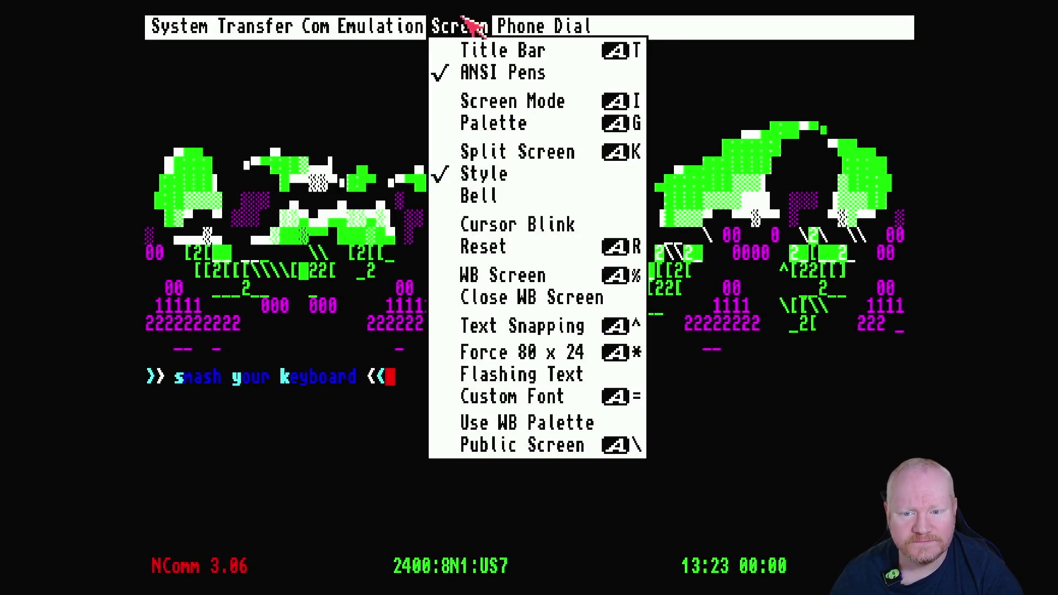
mouse_move(348, 28)
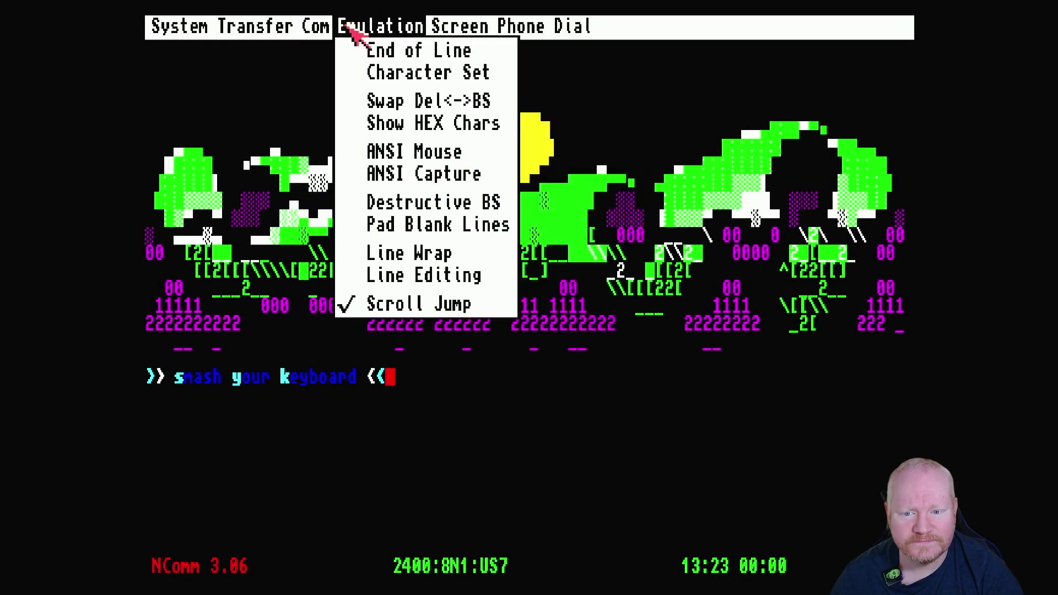
mouse_move(491, 74)
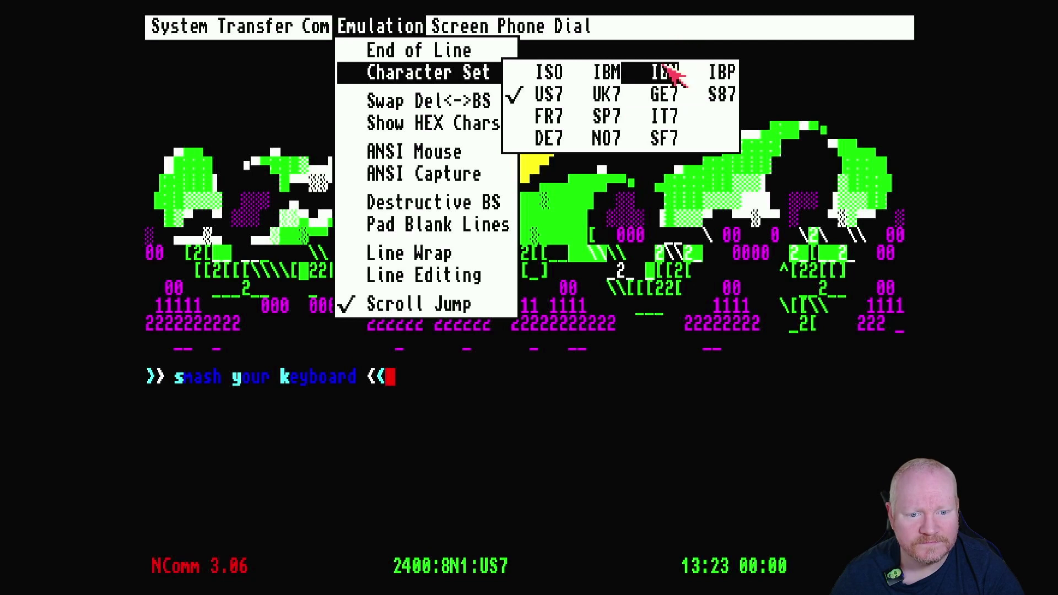
left_click(589, 77)
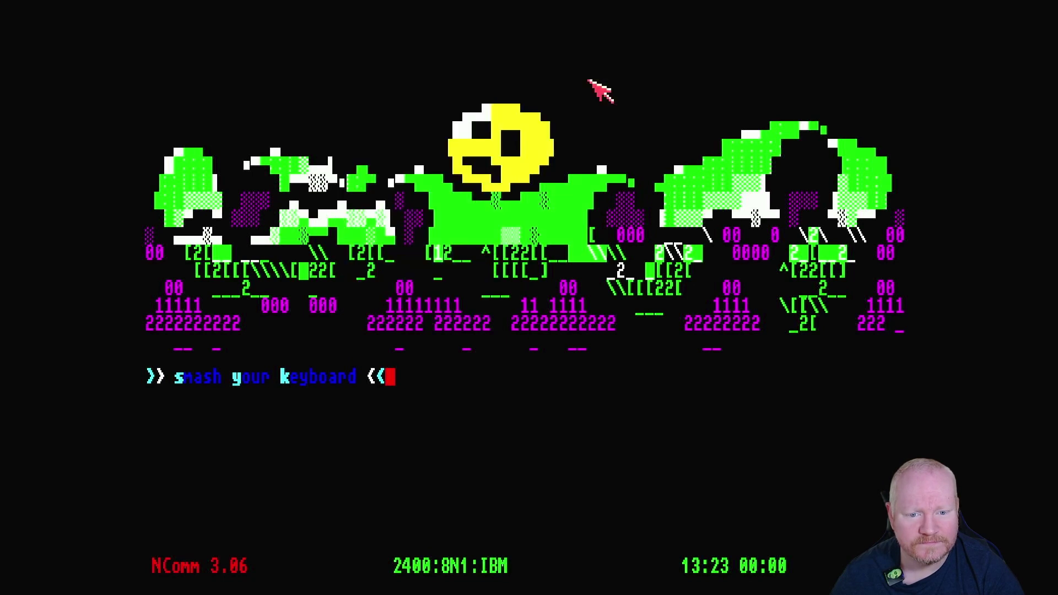
Step: Continue past each pause through Last Callers and Who's Online to OneLinerz
key("Return")
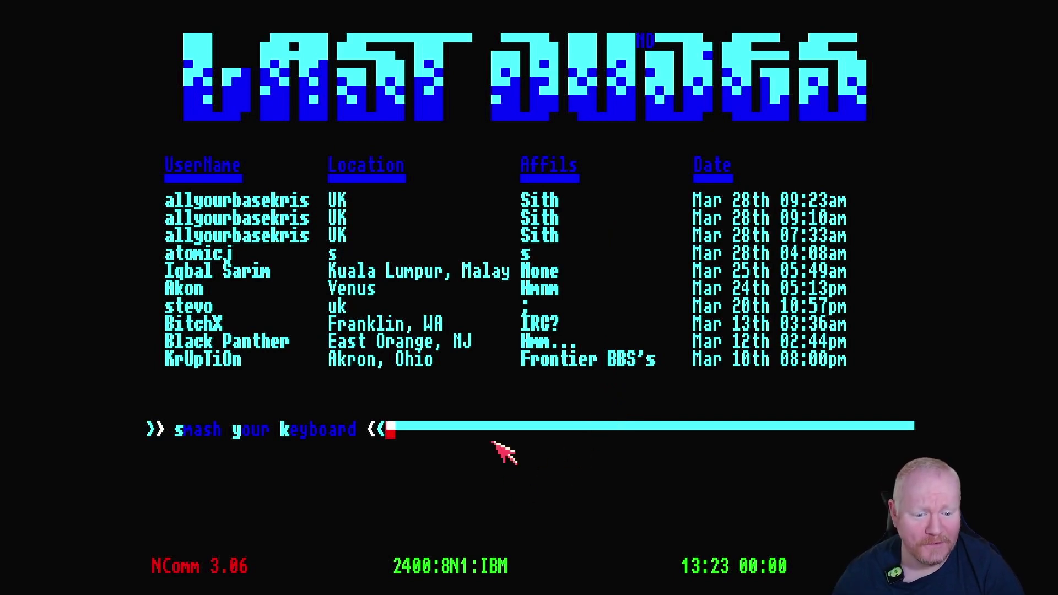
key("Return")
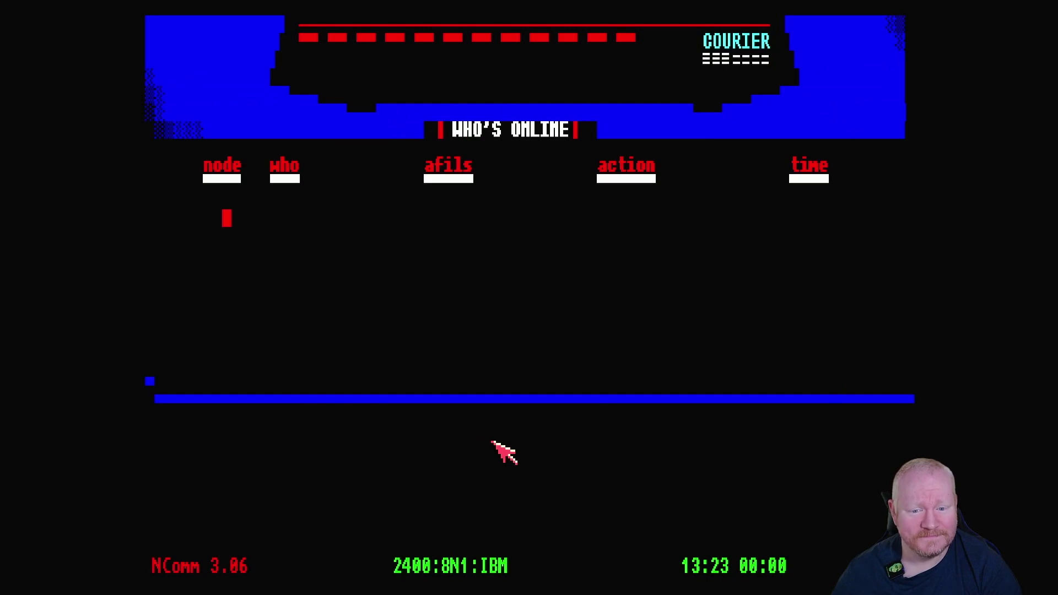
key("Return")
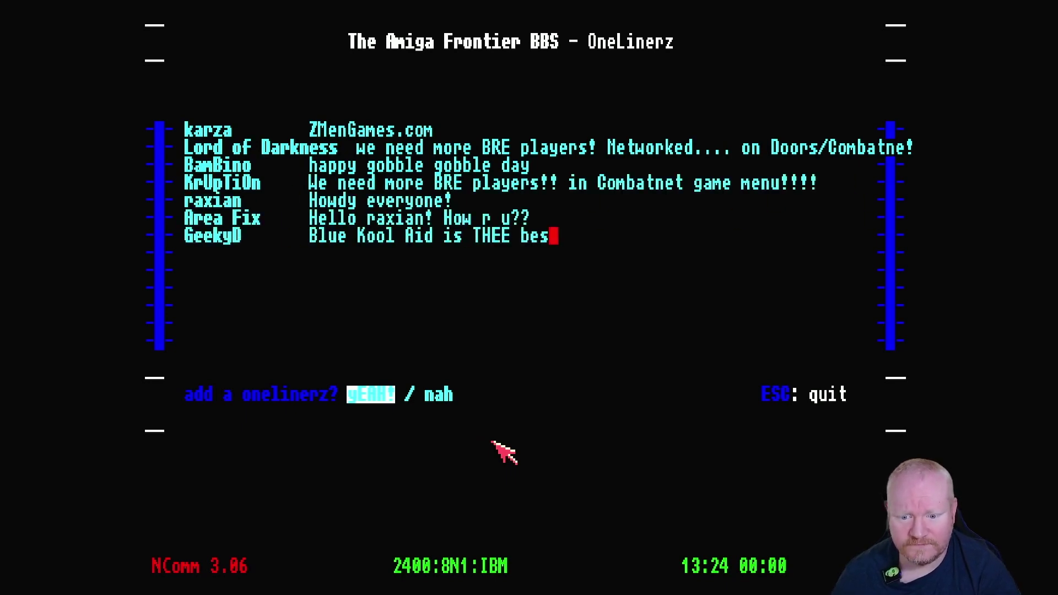
Step: Answer 'nah' to adding a oneliner and 'no' to the global newscan, then pass user stats
key("Right")
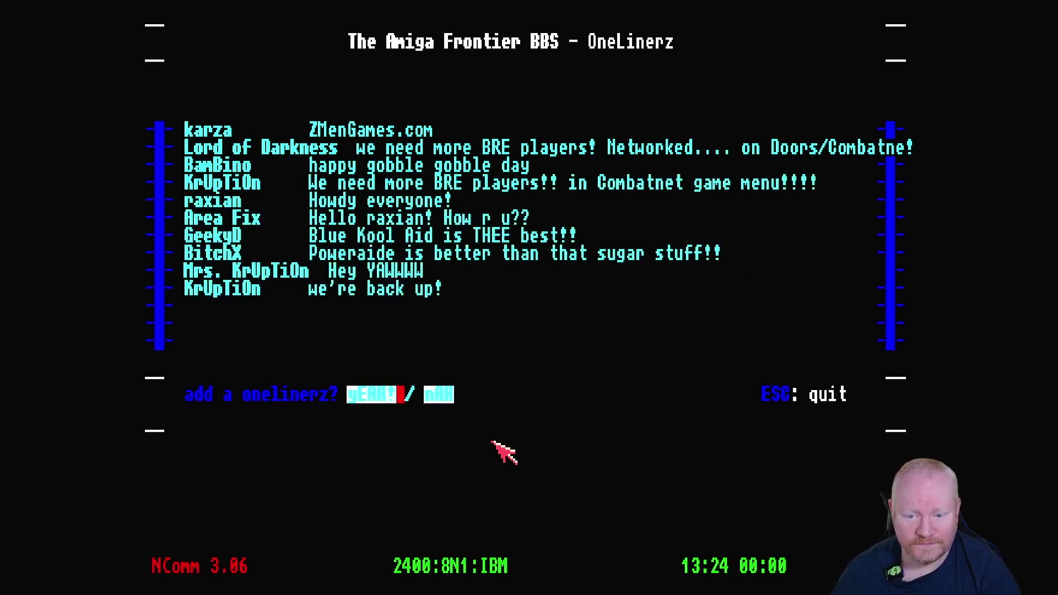
key("Left")
key("Right")
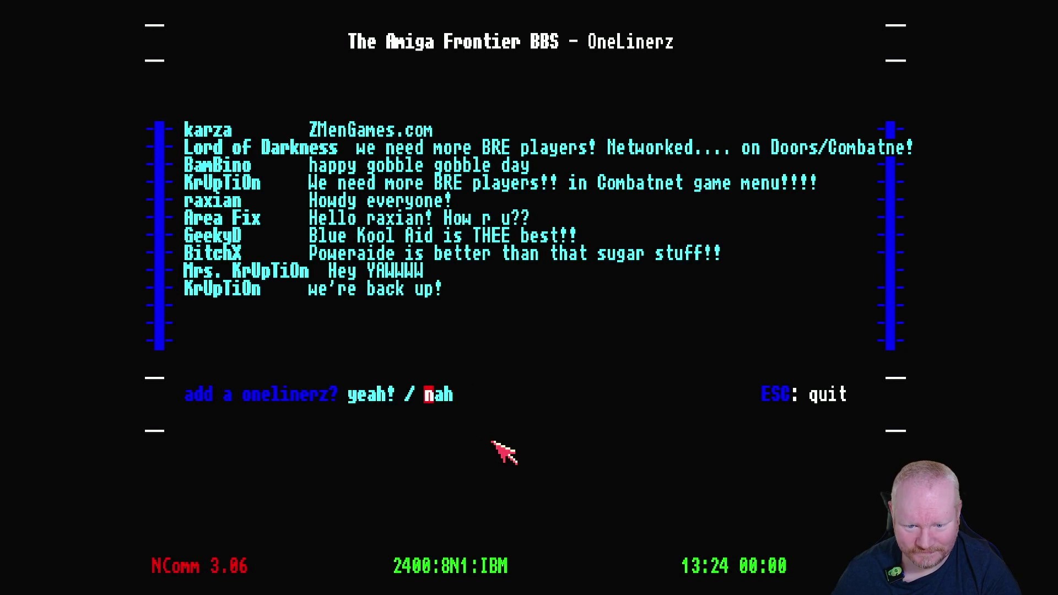
key("Return")
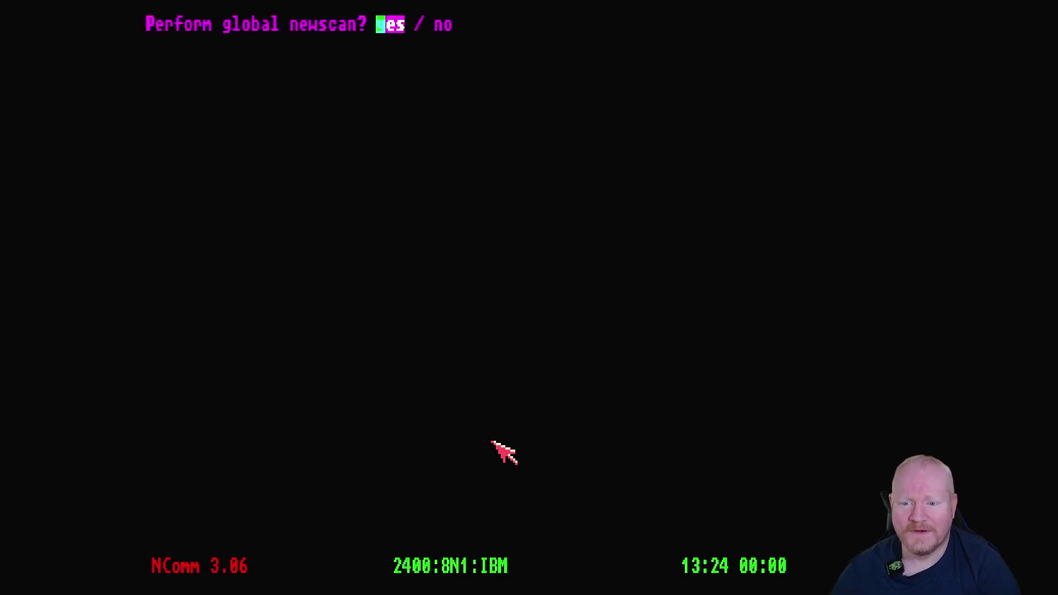
key("Right")
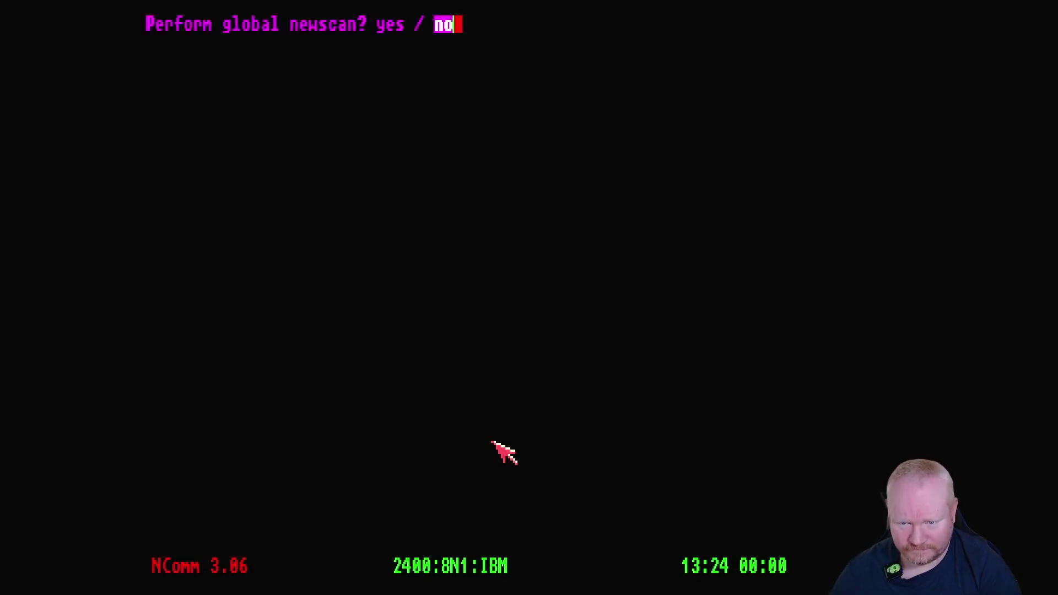
key("Return")
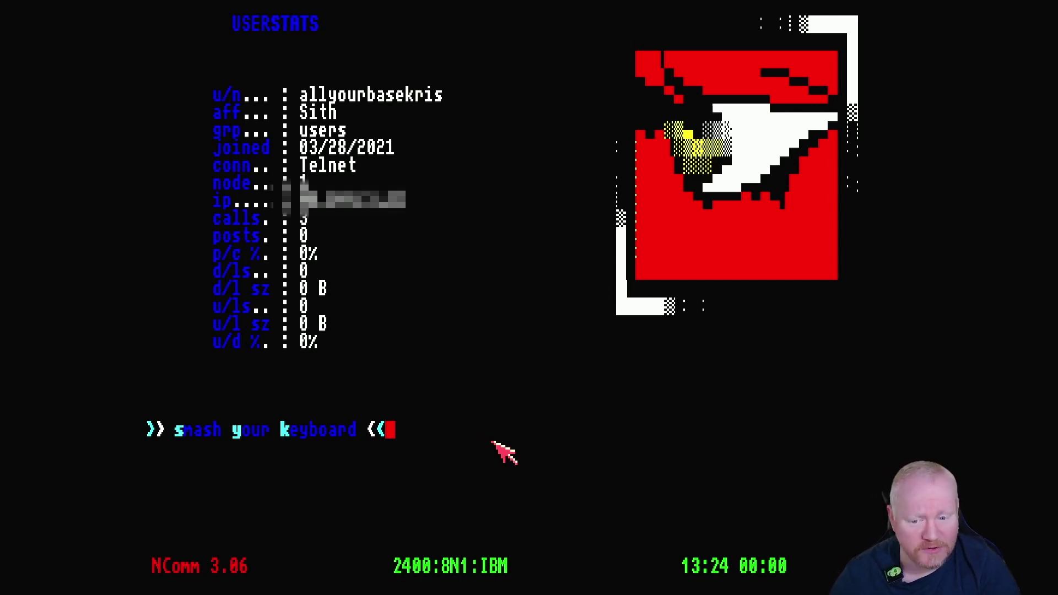
key("Return")
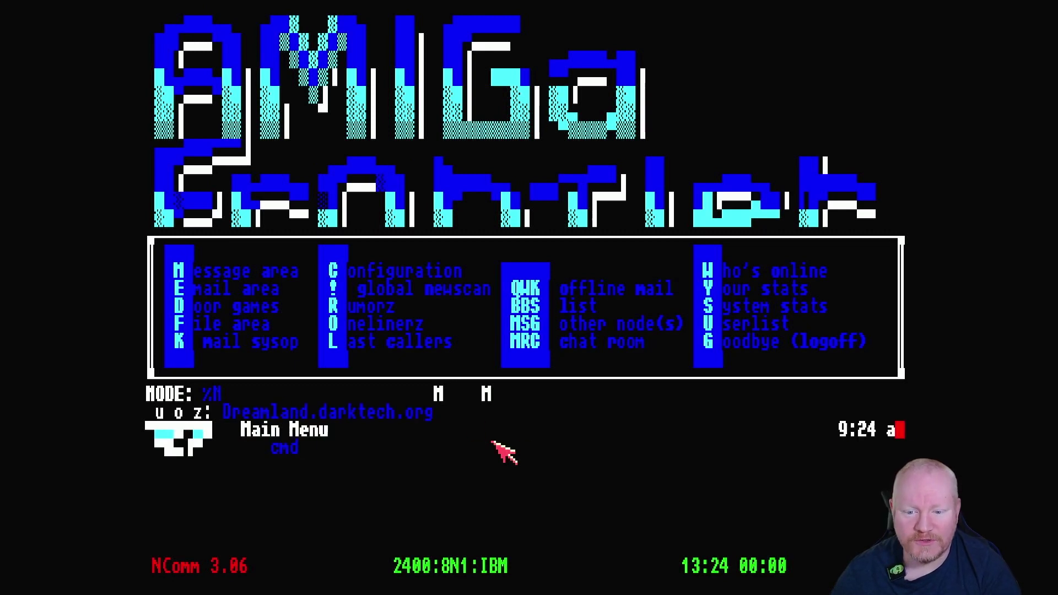
Step: Enter the file area with F and browse the C=Amiga Files area, which shows no matches
type("F")
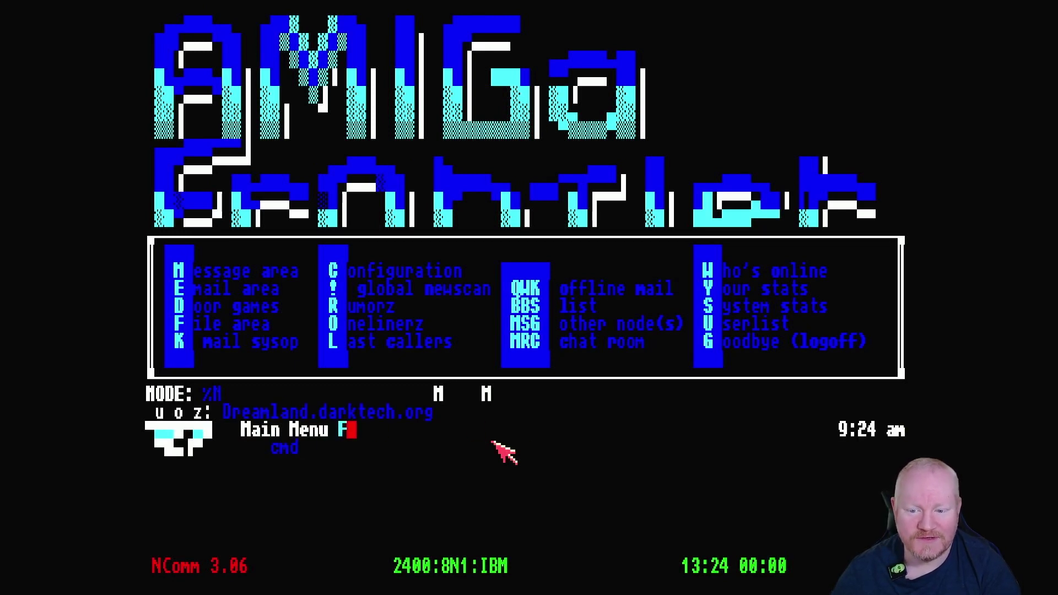
key("Return")
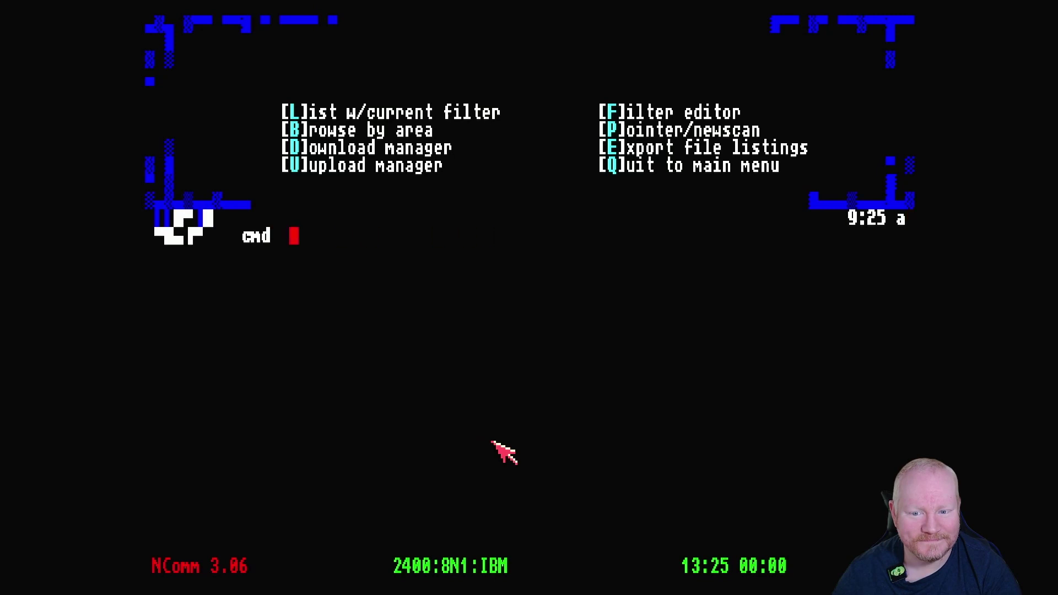
key("b")
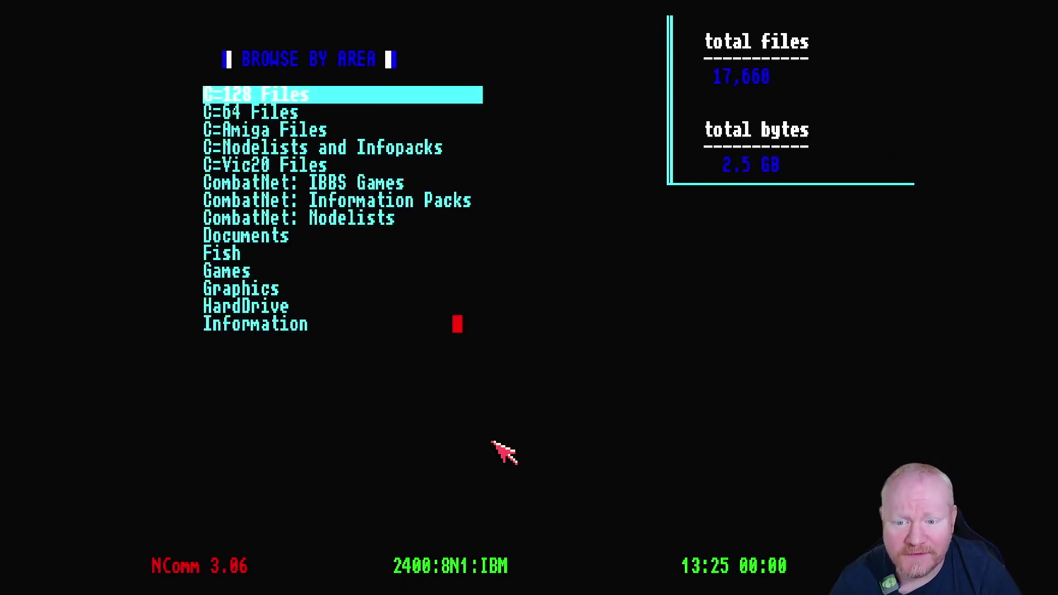
key("Down")
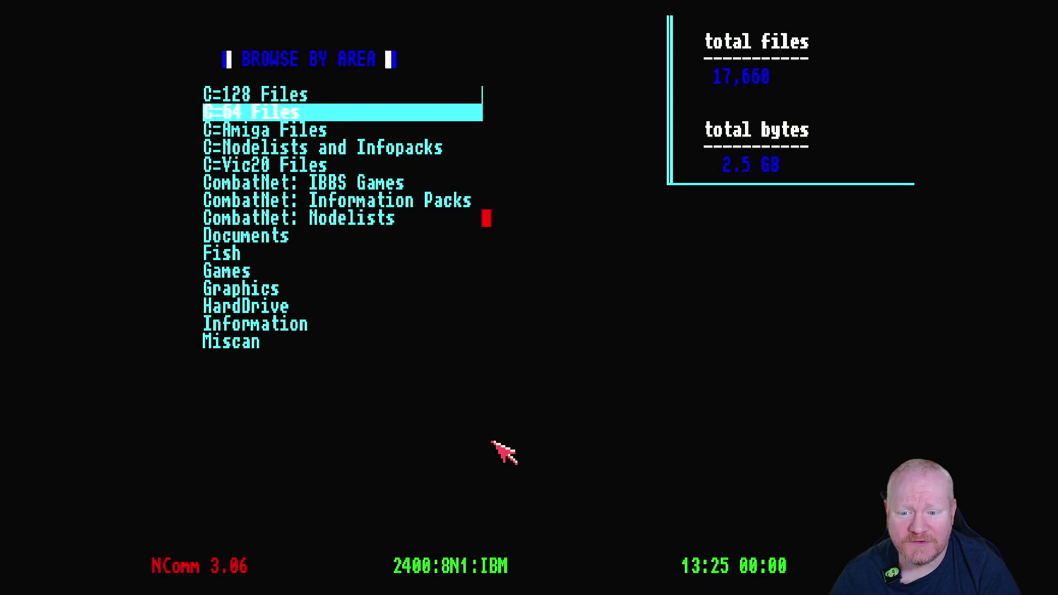
key("Down")
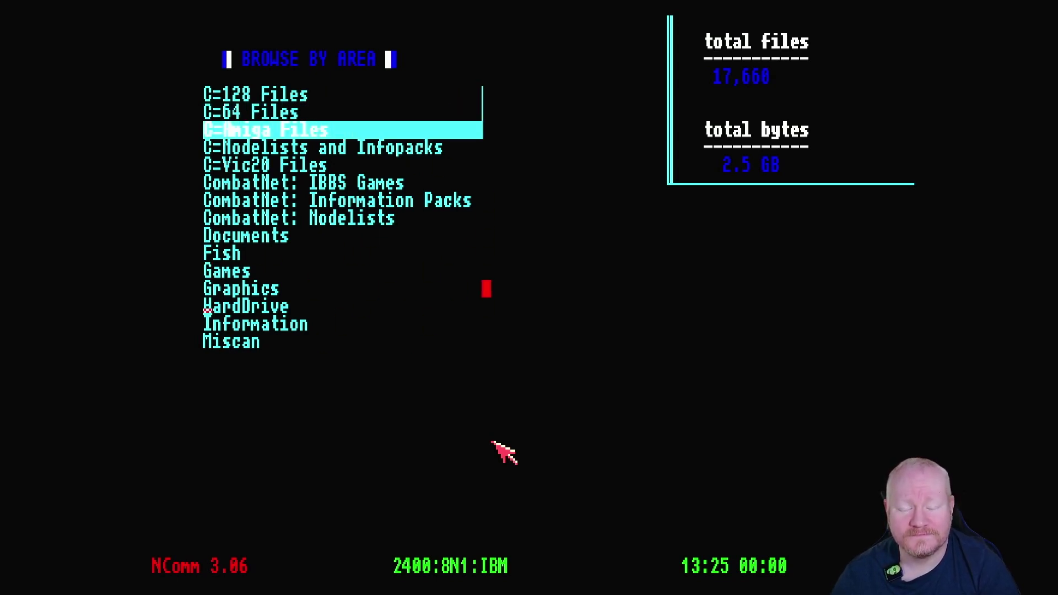
key("Return")
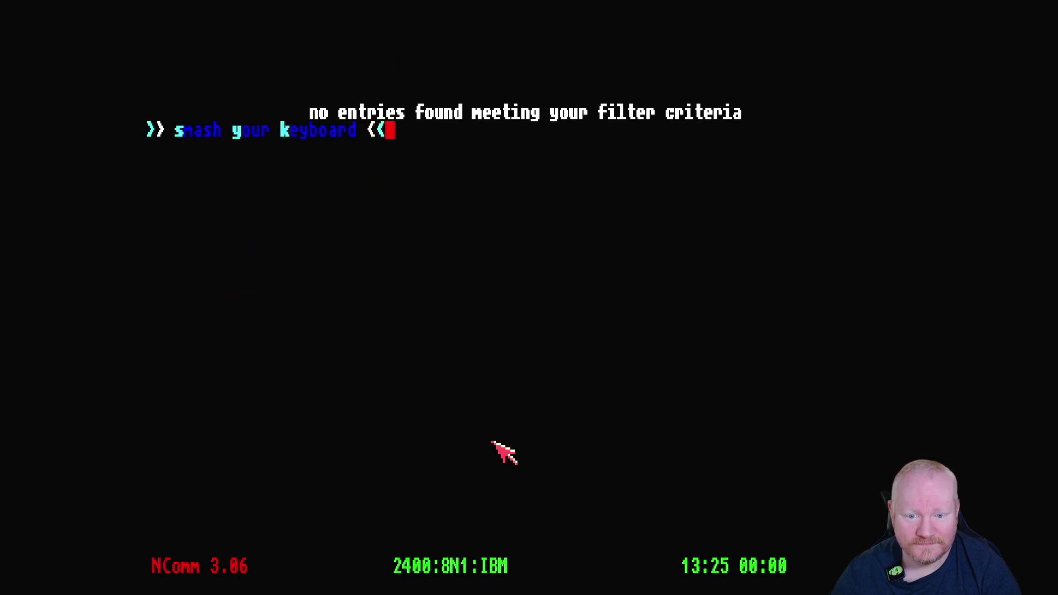
key("Return")
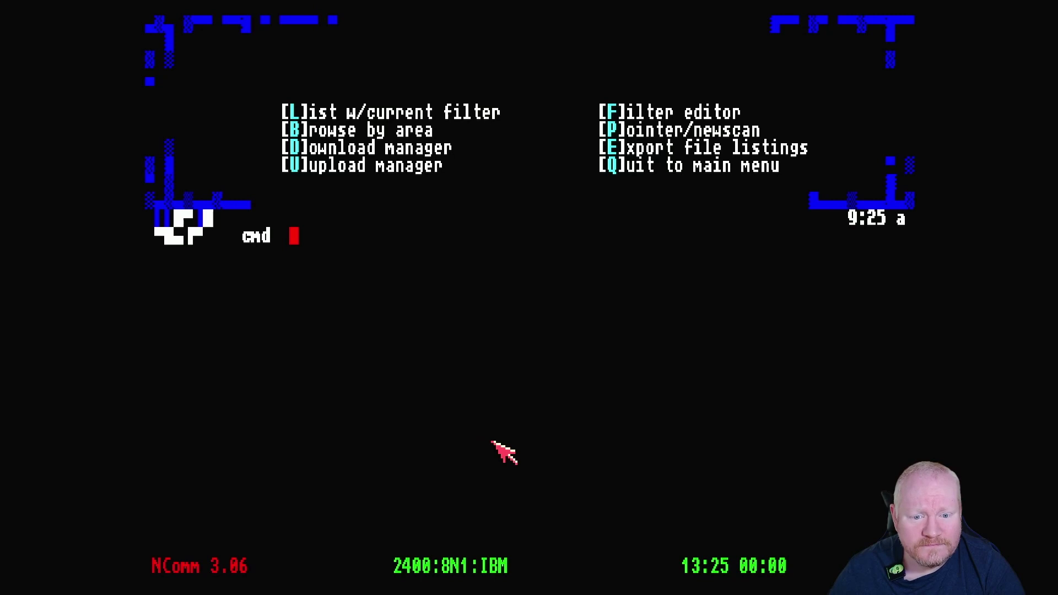
Step: Quit the file area with Q back to the BBS Main Menu
type("Q")
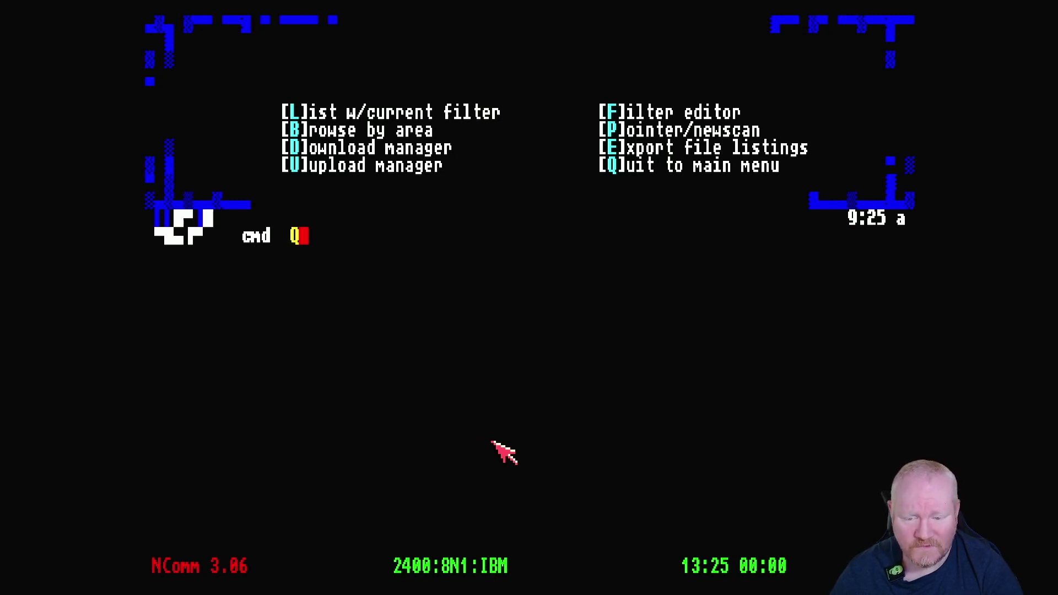
key("Return")
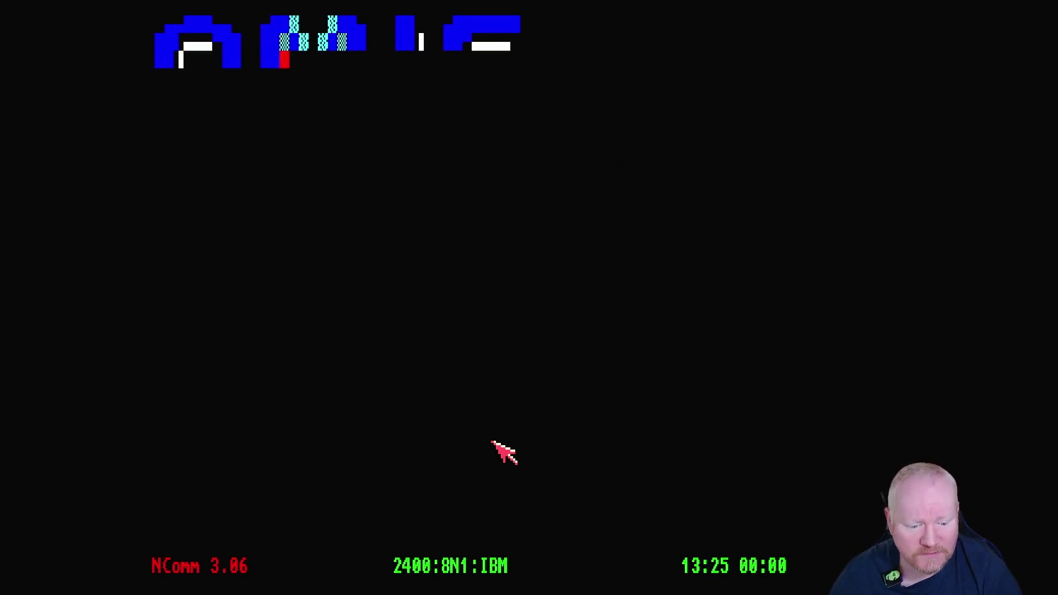